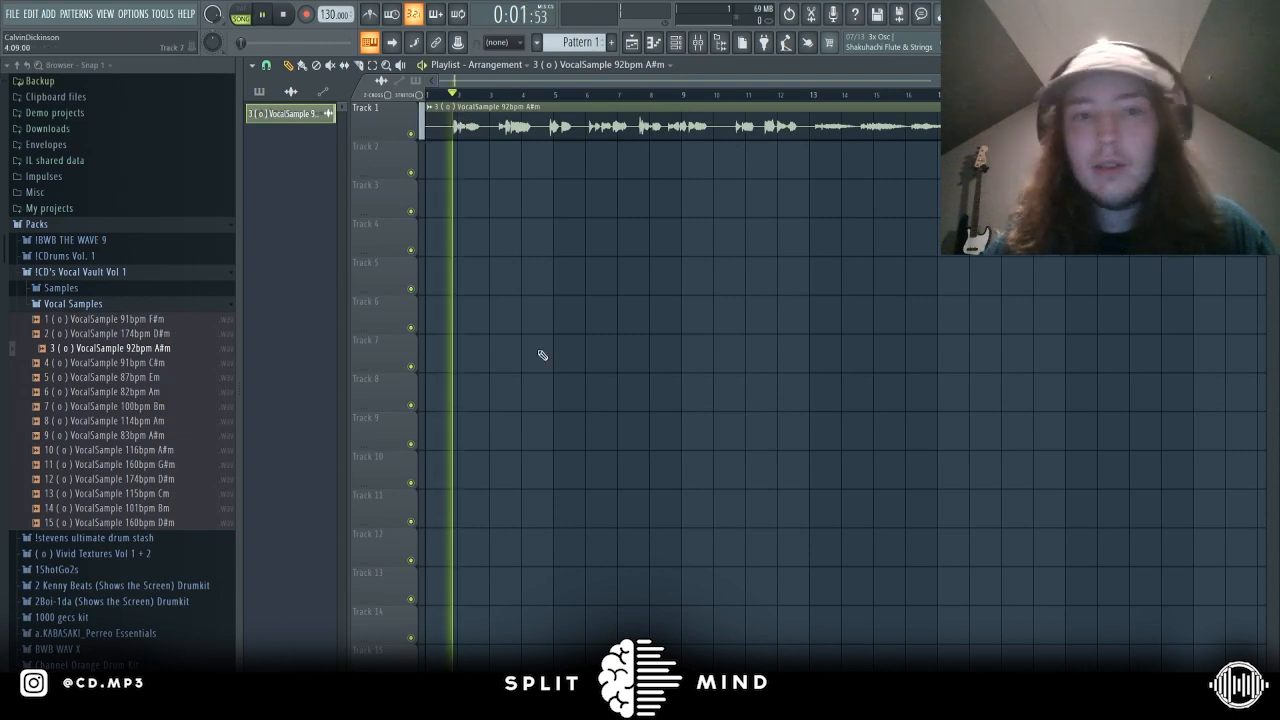
Listen to the opening bars of the 3 ( o ) VocalSample 92bpm A#m clip on Track 1 and stop playback
scroll(594, 411, "down", 2)
scroll(510, 378, "up", 3)
scroll(397, 339, "down", 3)
scroll(388, 260, "up", 2)
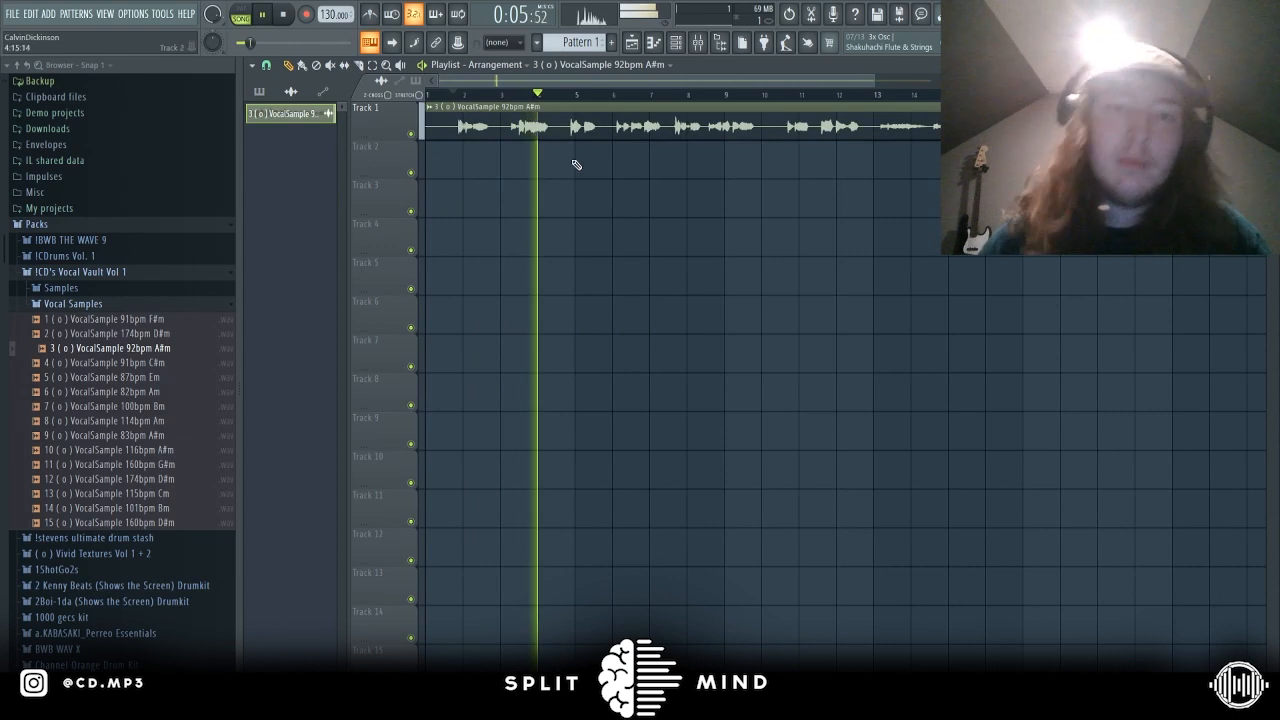
key("space")
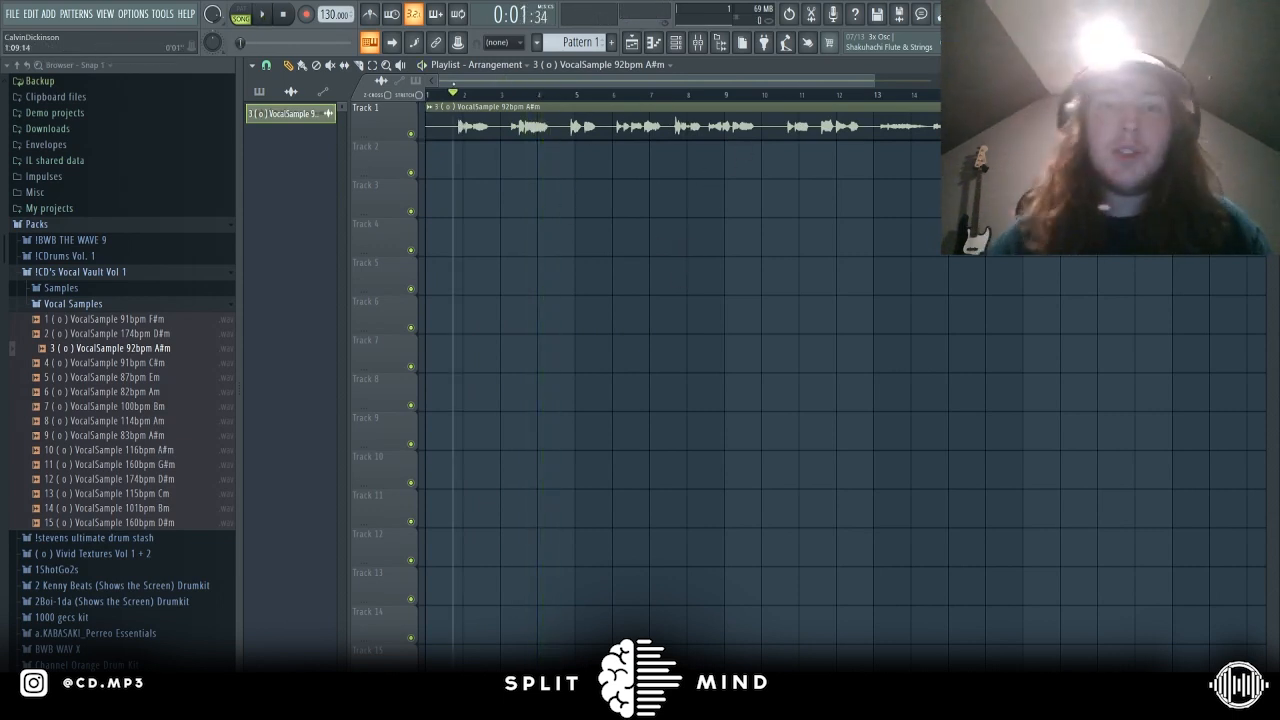
Place a Pattern 1 clip at the start of Track 1 and extend it to four bars
left_click(443, 99)
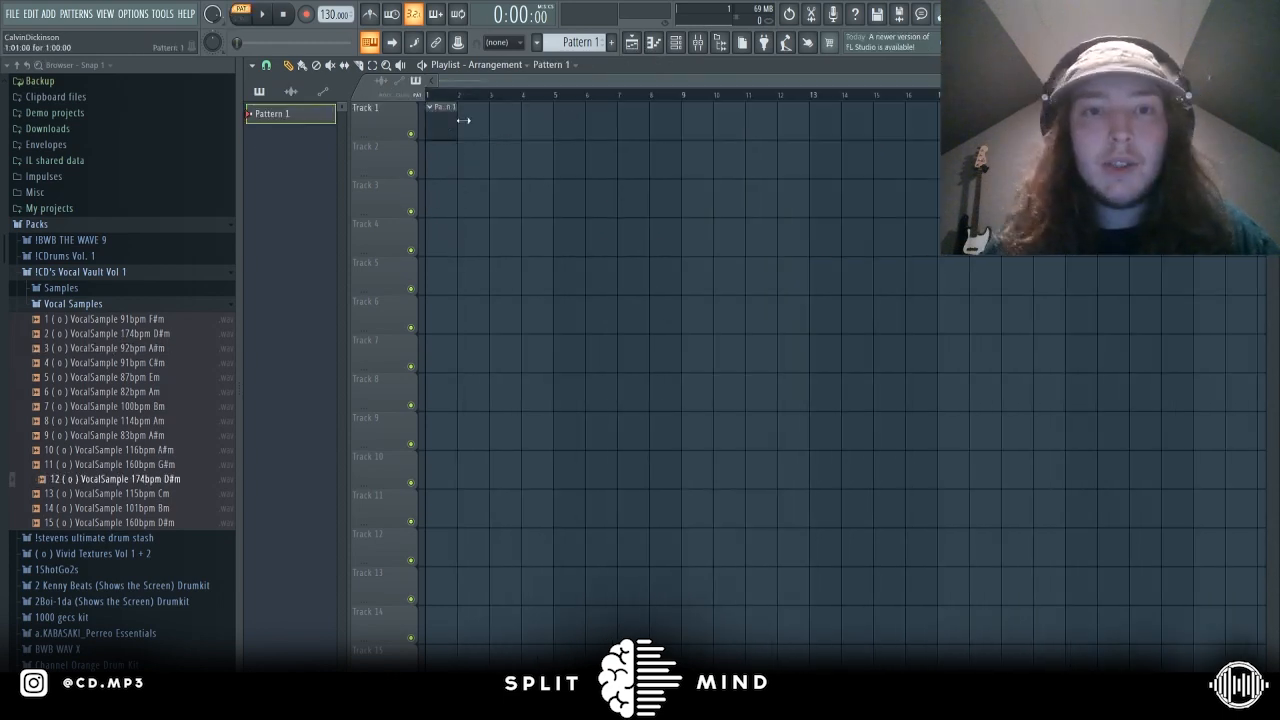
left_click_drag(463, 120, 553, 120)
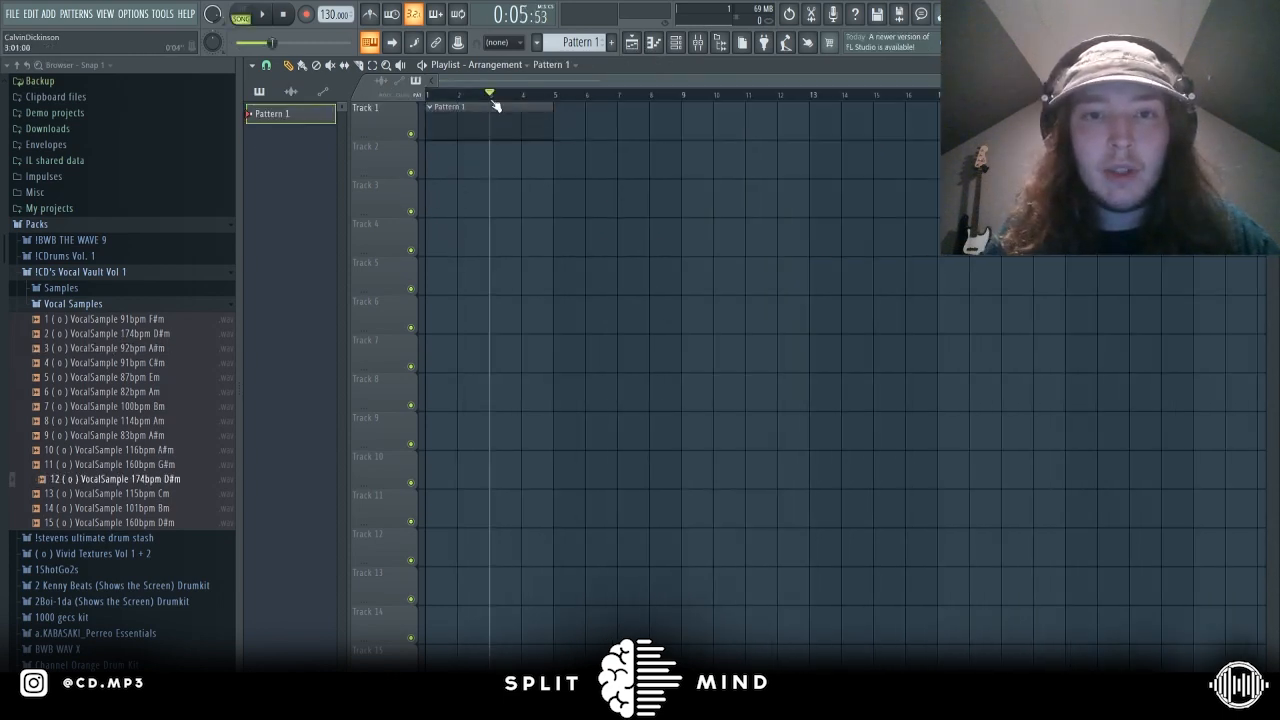
Open the channel rack and lengthen the A4 note in the FL Keys piano roll to about one bar
left_click(680, 44)
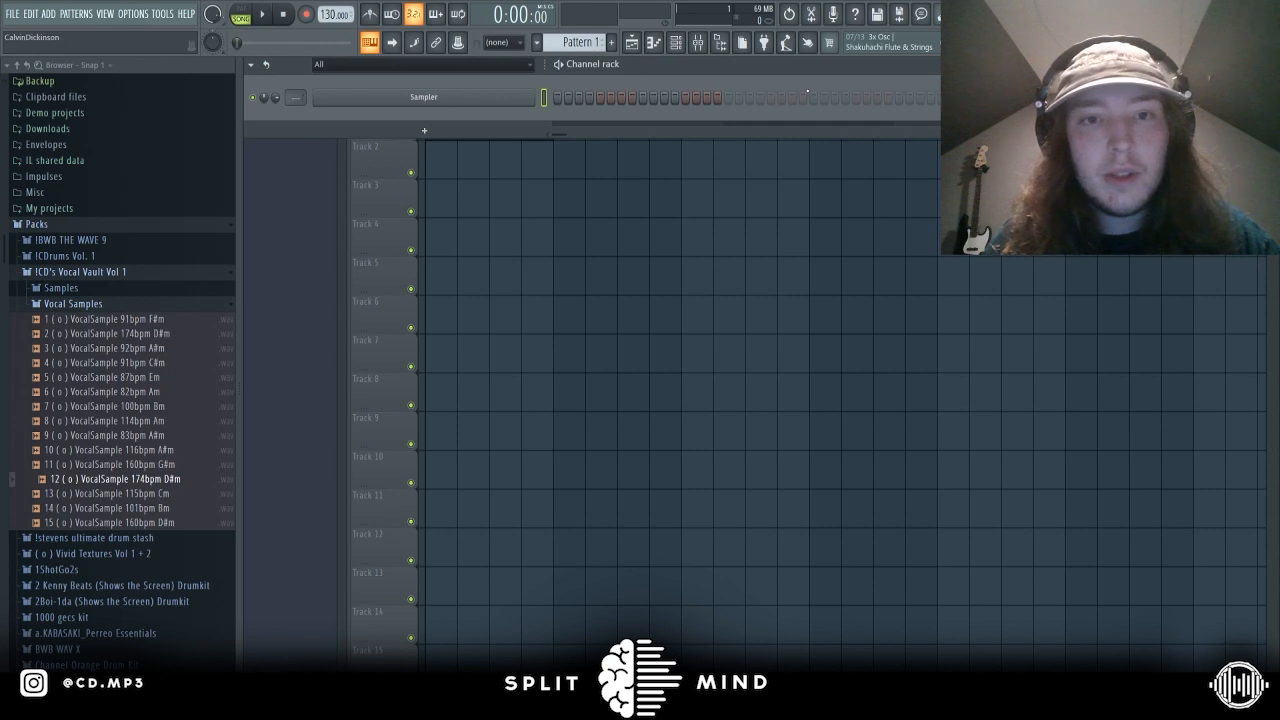
left_click(677, 42)
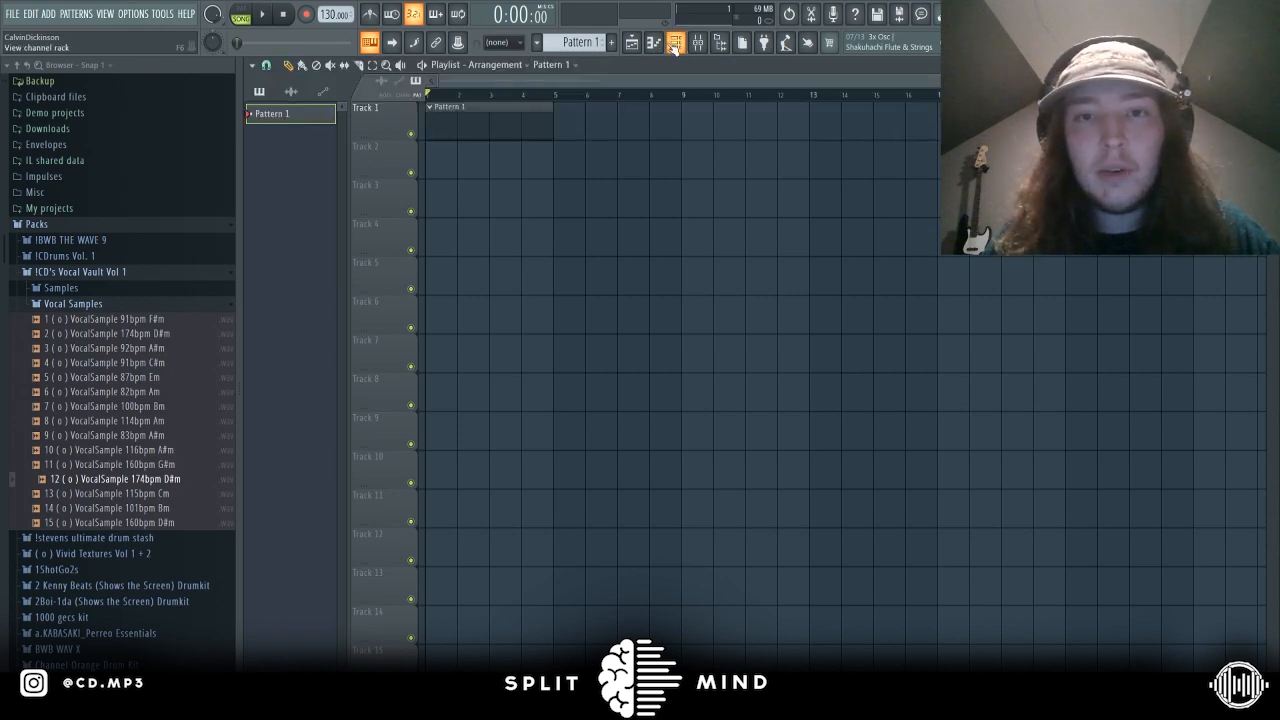
left_click(677, 42)
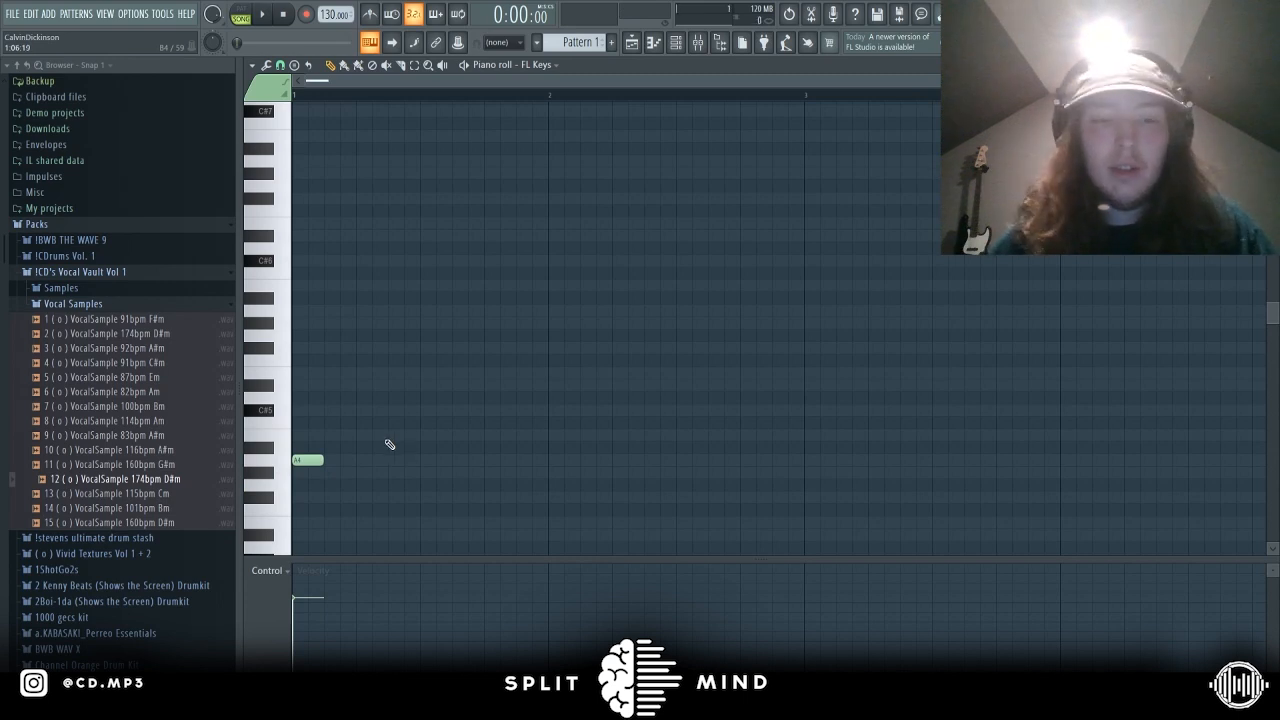
left_click_drag(310, 464, 552, 458)
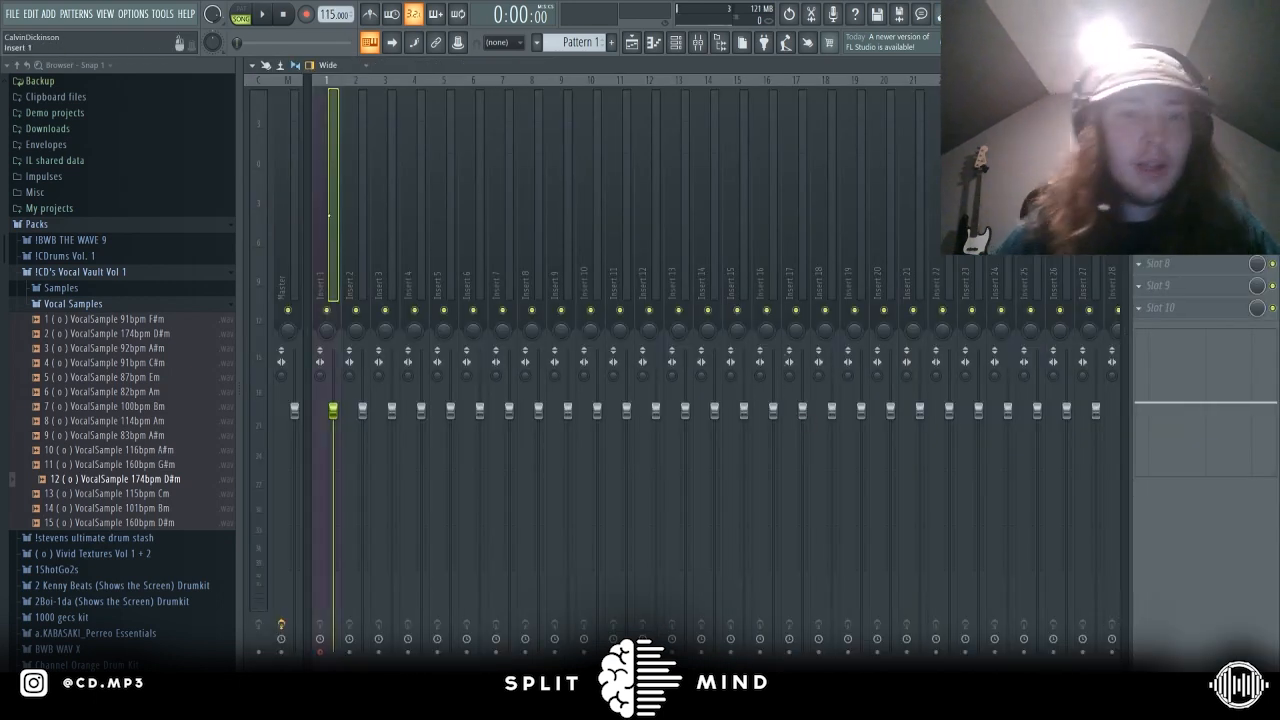
left_click(697, 42)
left_click(697, 44)
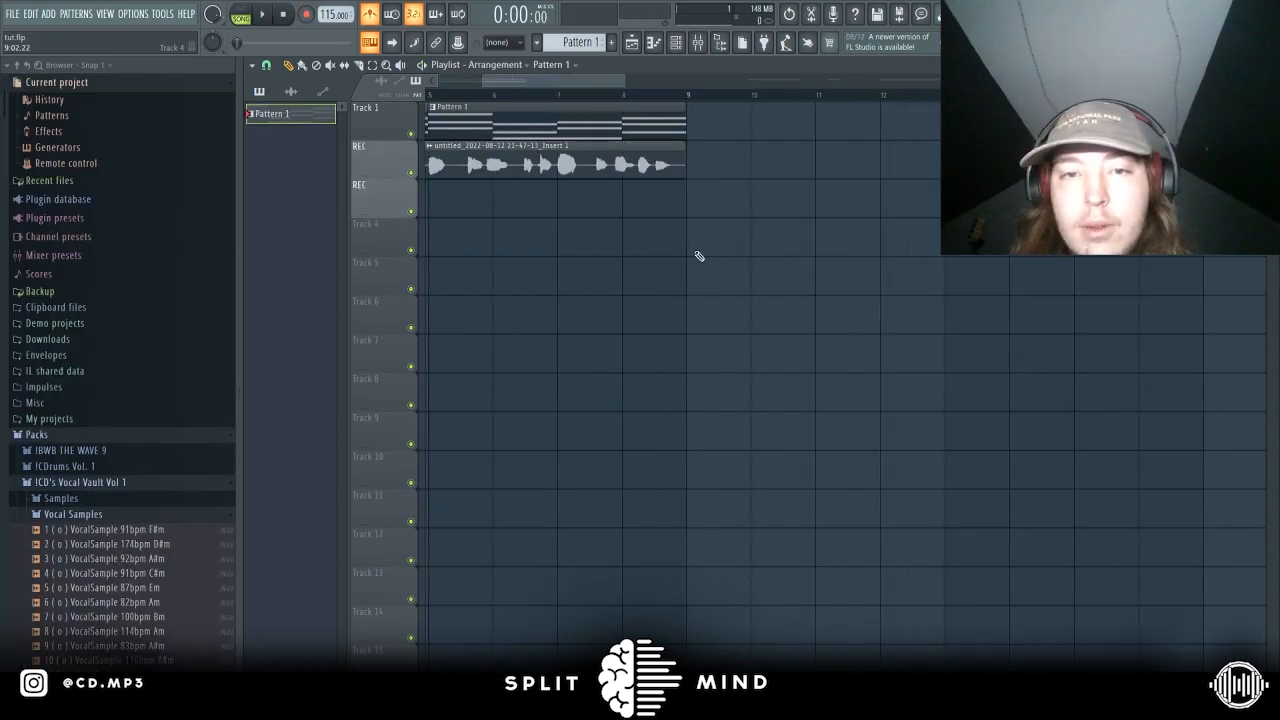
Listen to the Pattern 1 chords together with the recorded vocal clip from the start of the arrangement
scroll(700, 265, "down", 2)
scroll(734, 291, "down", 2)
key("space")
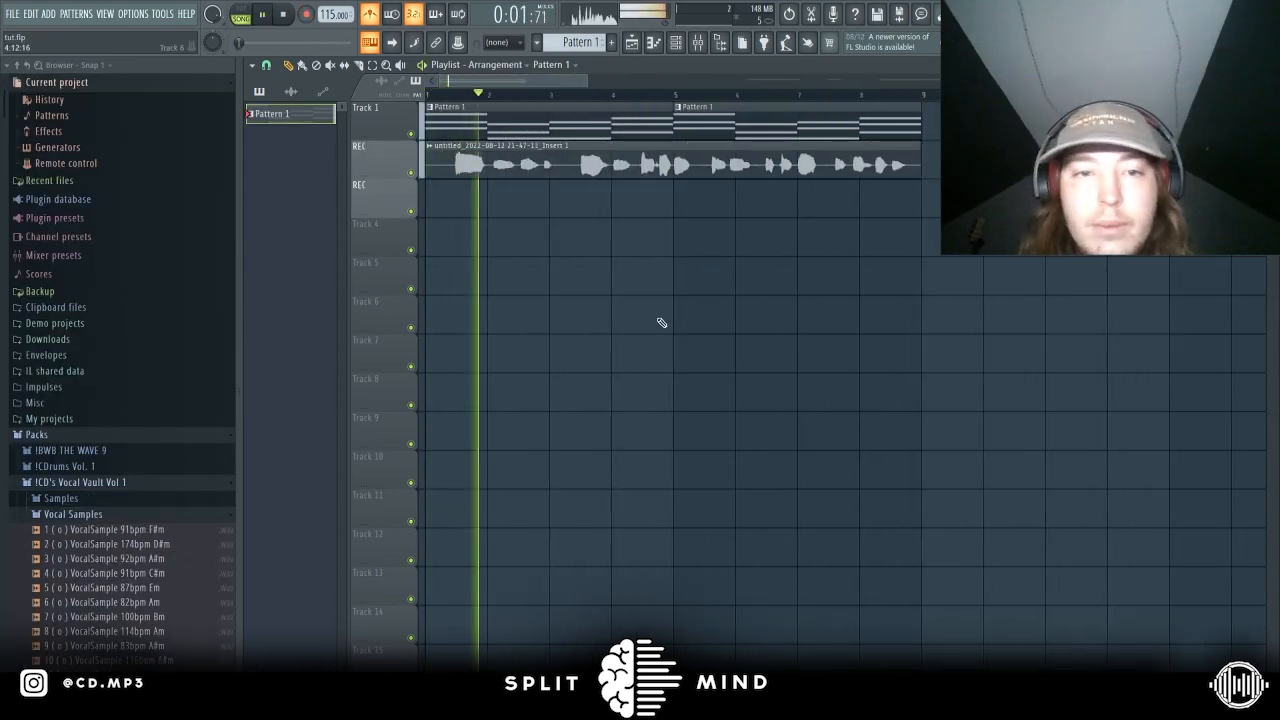
scroll(669, 266, "down", 2)
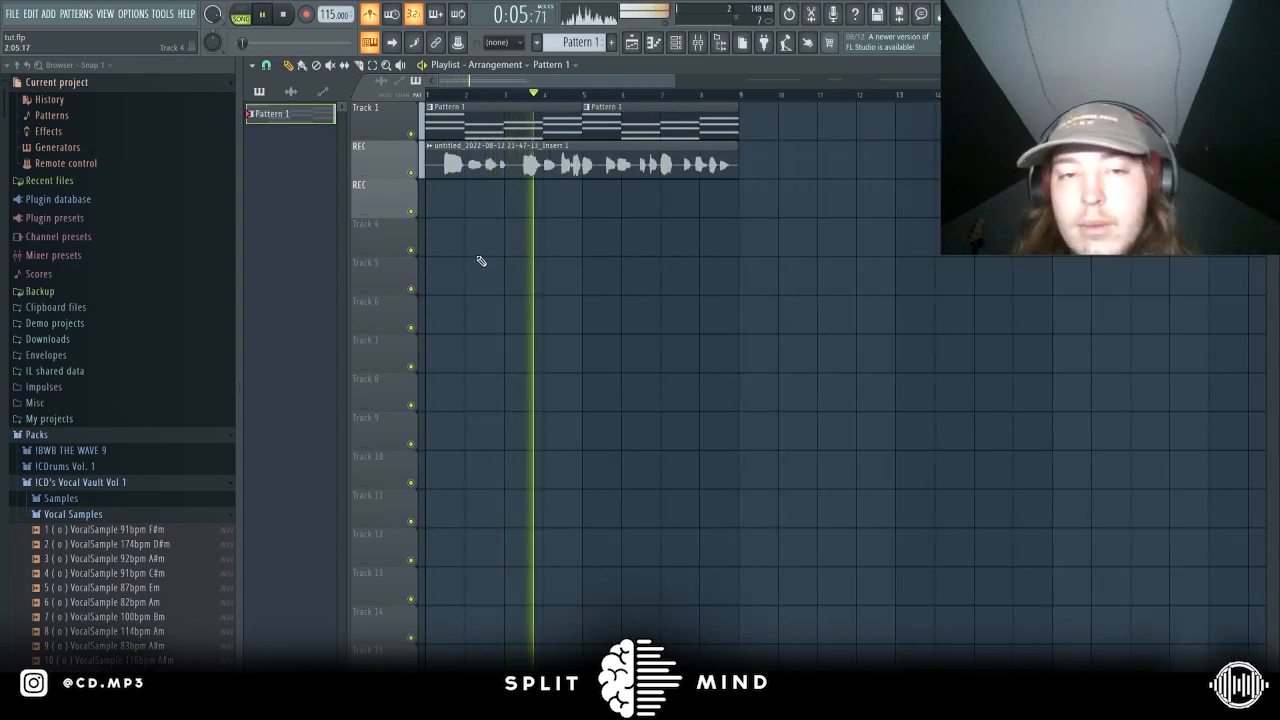
scroll(323, 298, "up", 4)
scroll(555, 374, "down", 3)
key("space")
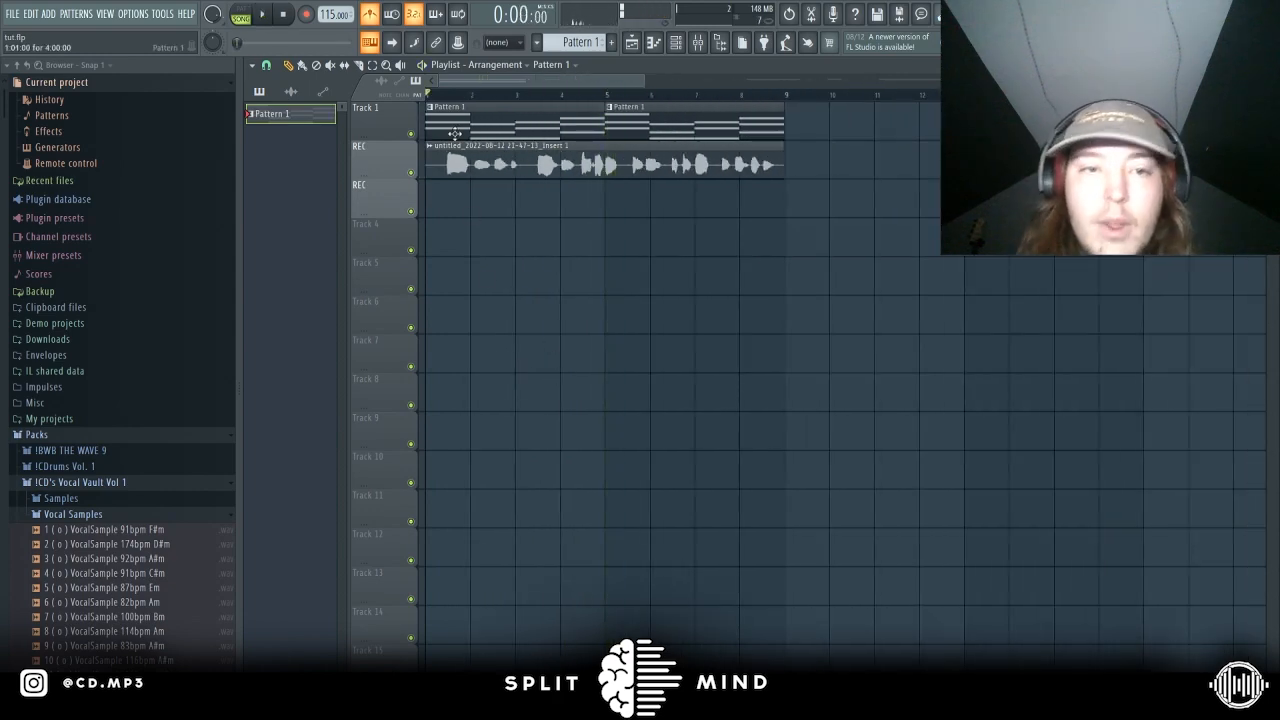
Open Pattern 1 in the FL Keys piano roll, try an A4 note in the first bar and remove it
double_click(486, 108)
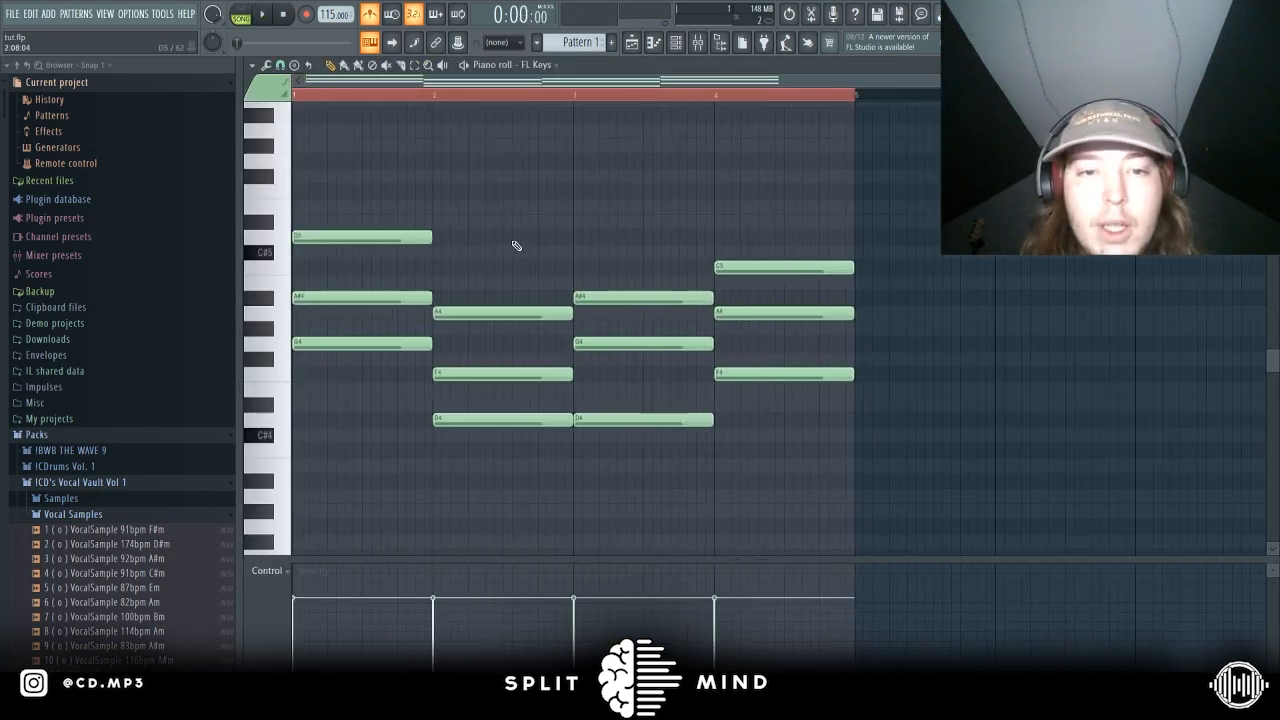
left_click(340, 314)
right_click(355, 314)
left_click(632, 43)
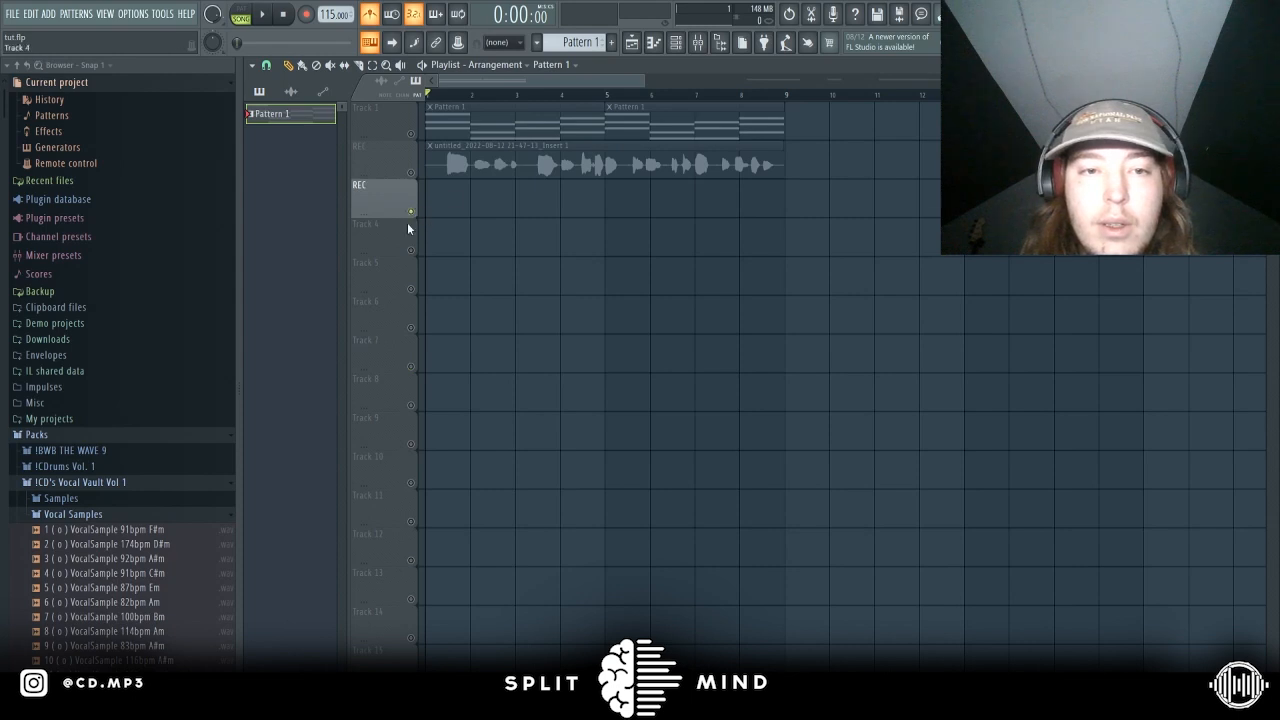
Stamp a minor scale rooted on G4 into Pattern 1's piano roll and stretch it across the chords to compare the key
double_click(484, 112)
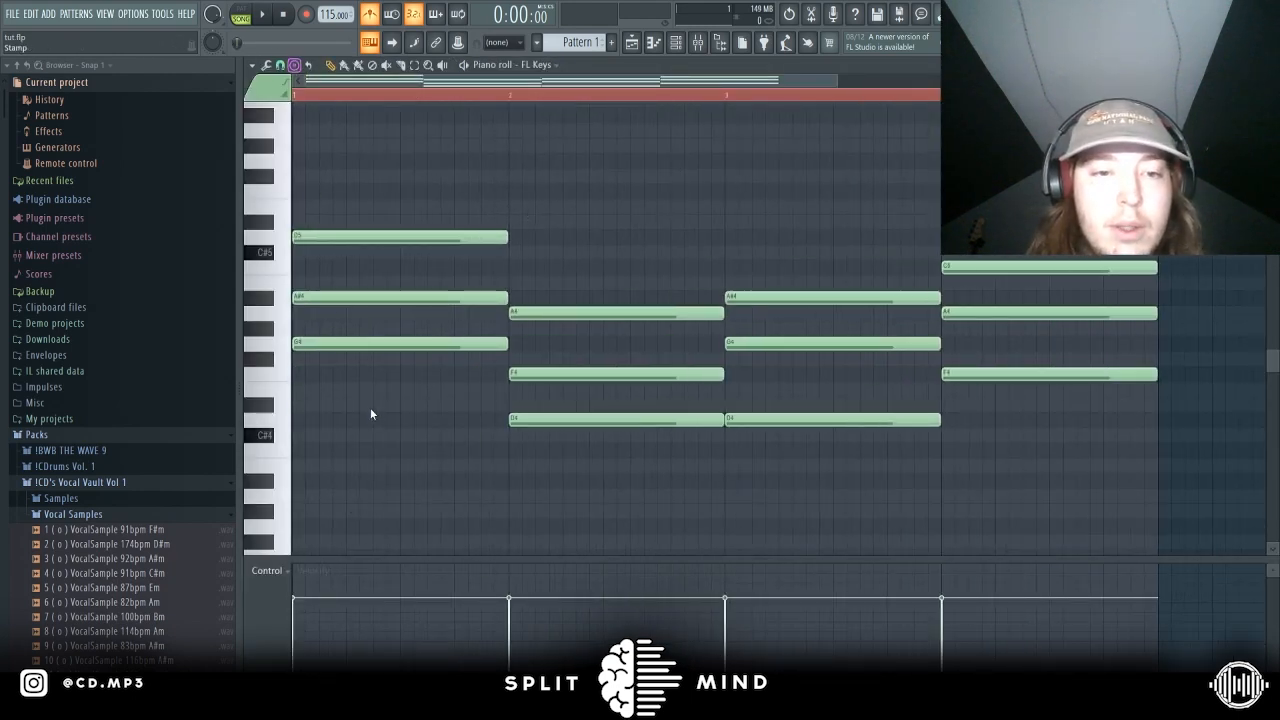
scroll(370, 407, "down", 2)
left_click(424, 330)
left_click_drag(454, 328, 445, 344)
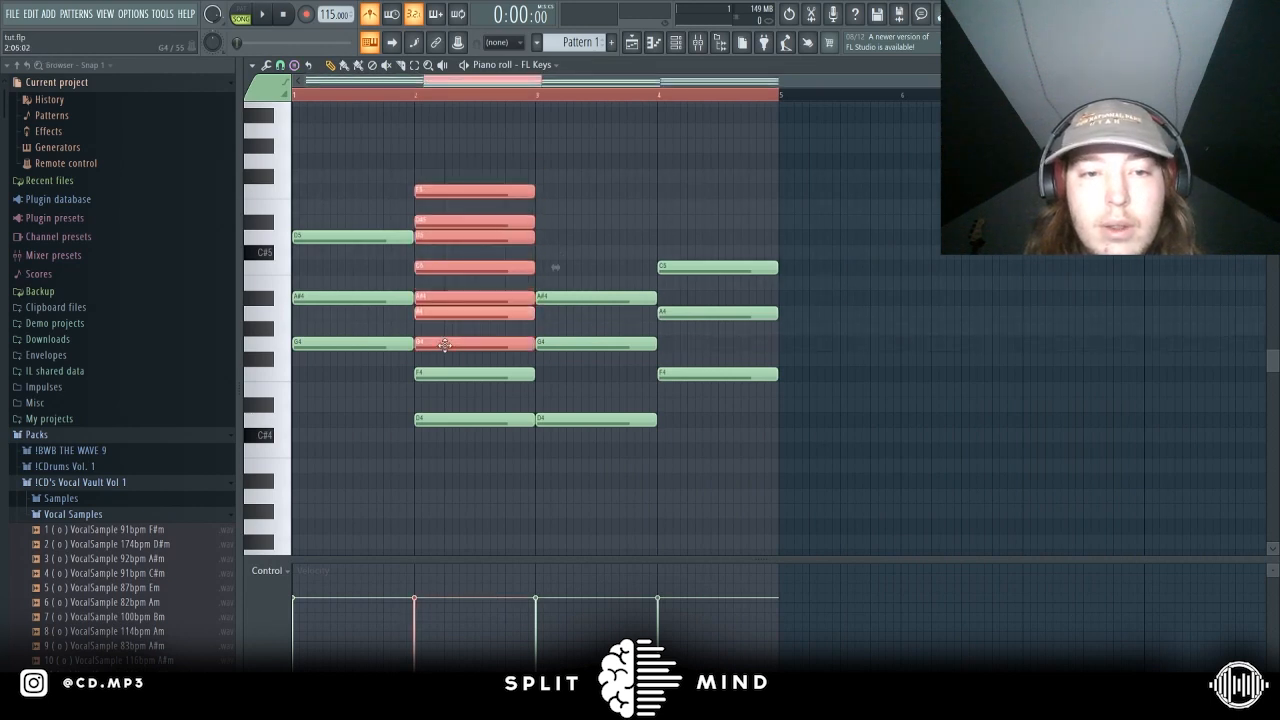
left_click_drag(530, 357, 1123, 362)
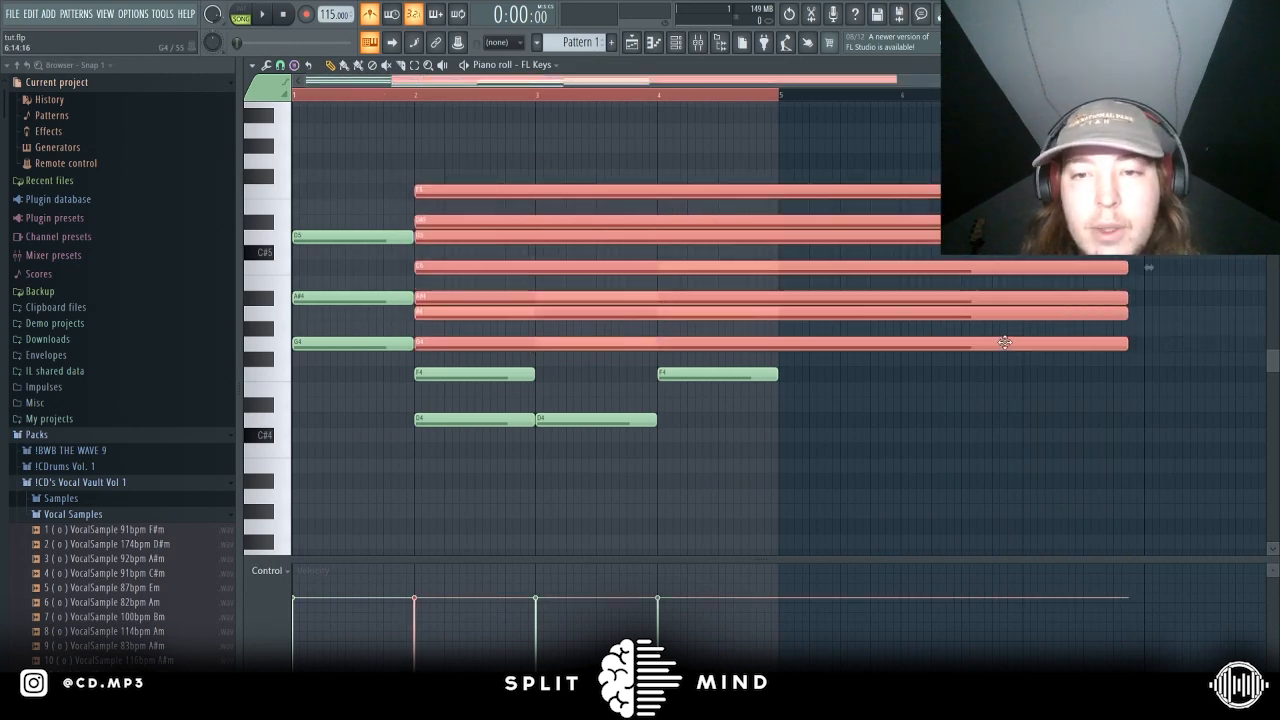
left_click_drag(1006, 342, 686, 342)
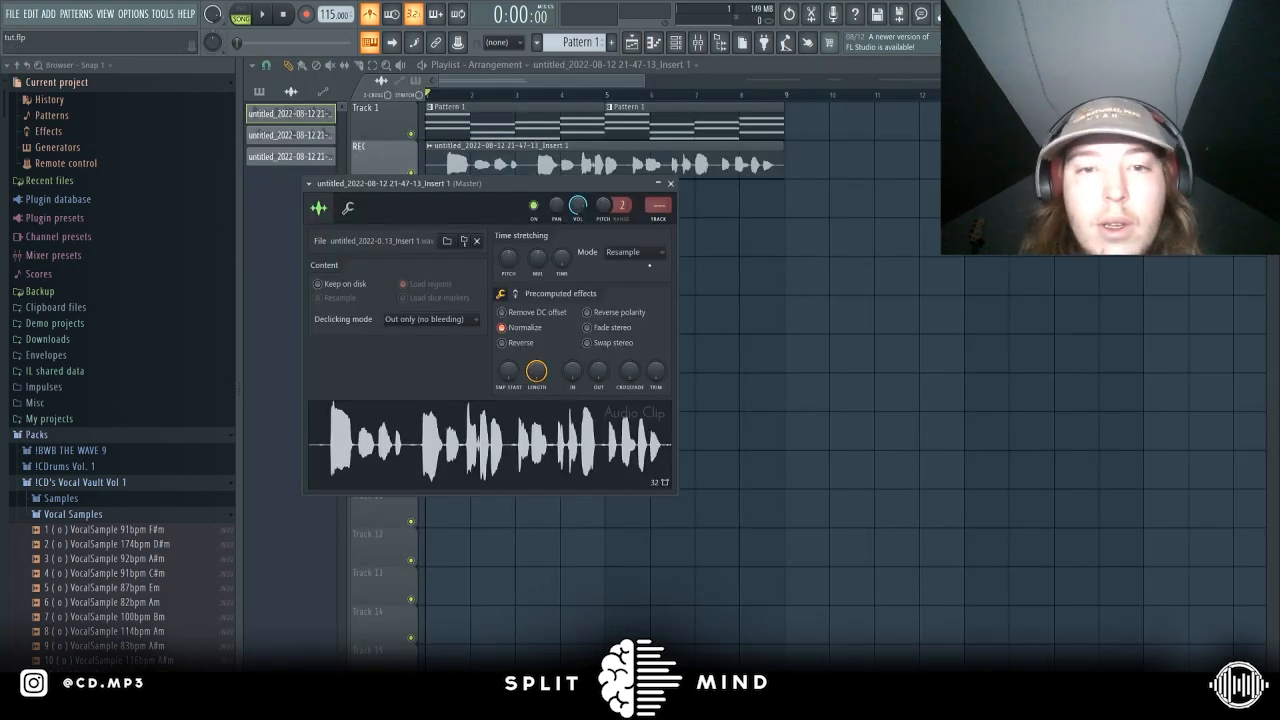
Change the recorded vocal clip's time-stretching mode and route the clip to its own mixer track
left_click(634, 256)
left_click(623, 304)
key("ctrl+l")
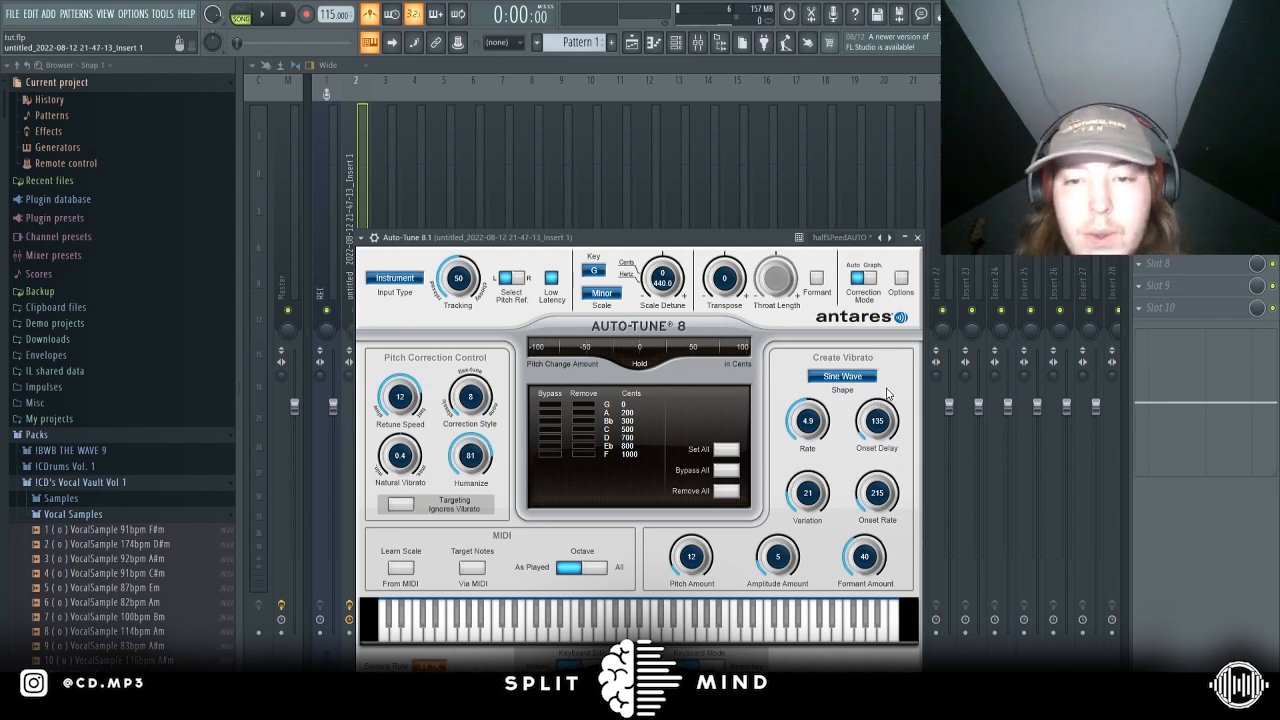
Close Auto-Tune 8.1, mute the Track 1 chord patterns in the playlist and open the mixer
left_click(917, 237)
left_click(631, 42)
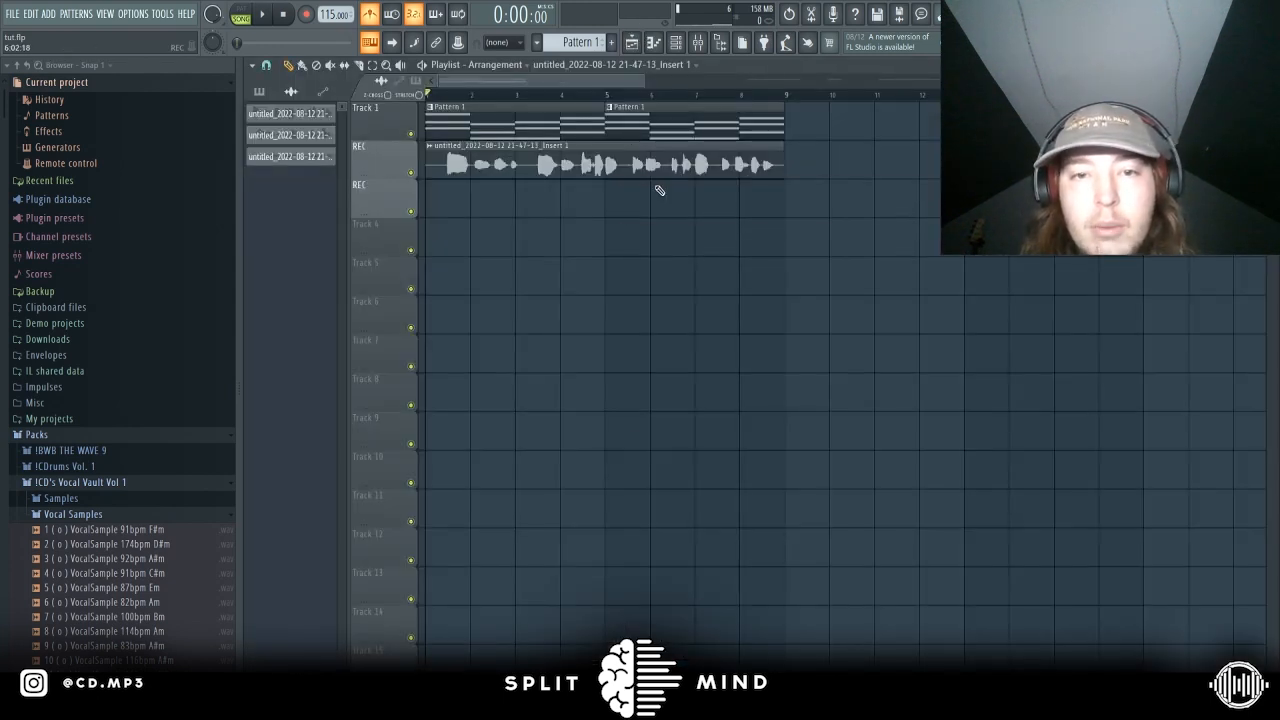
double_click(657, 163)
key("Escape")
left_click(411, 134)
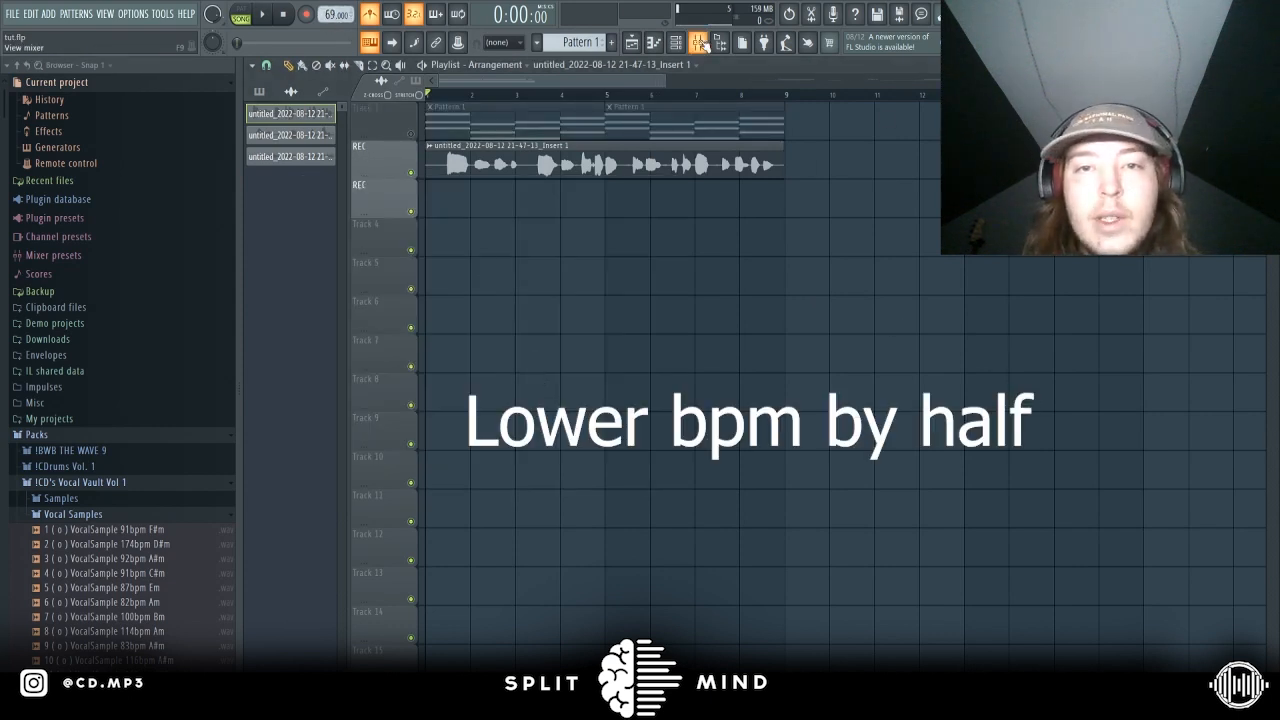
left_click(697, 42)
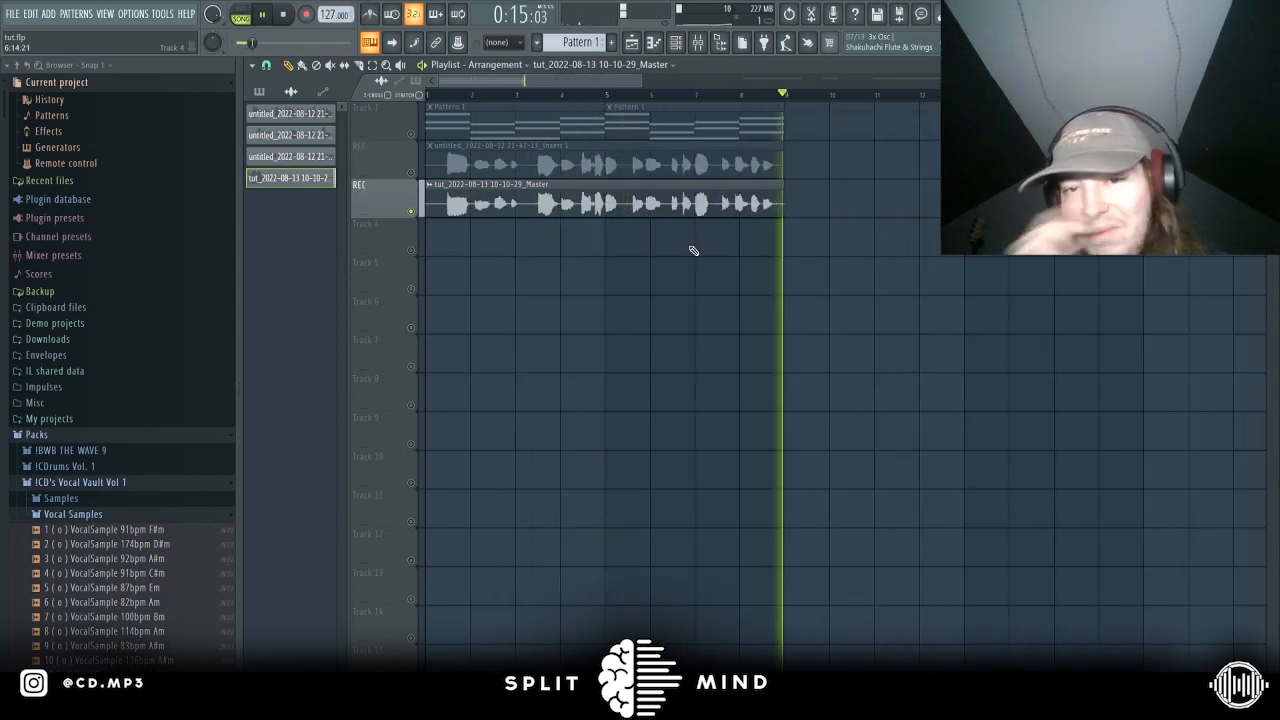
key("space")
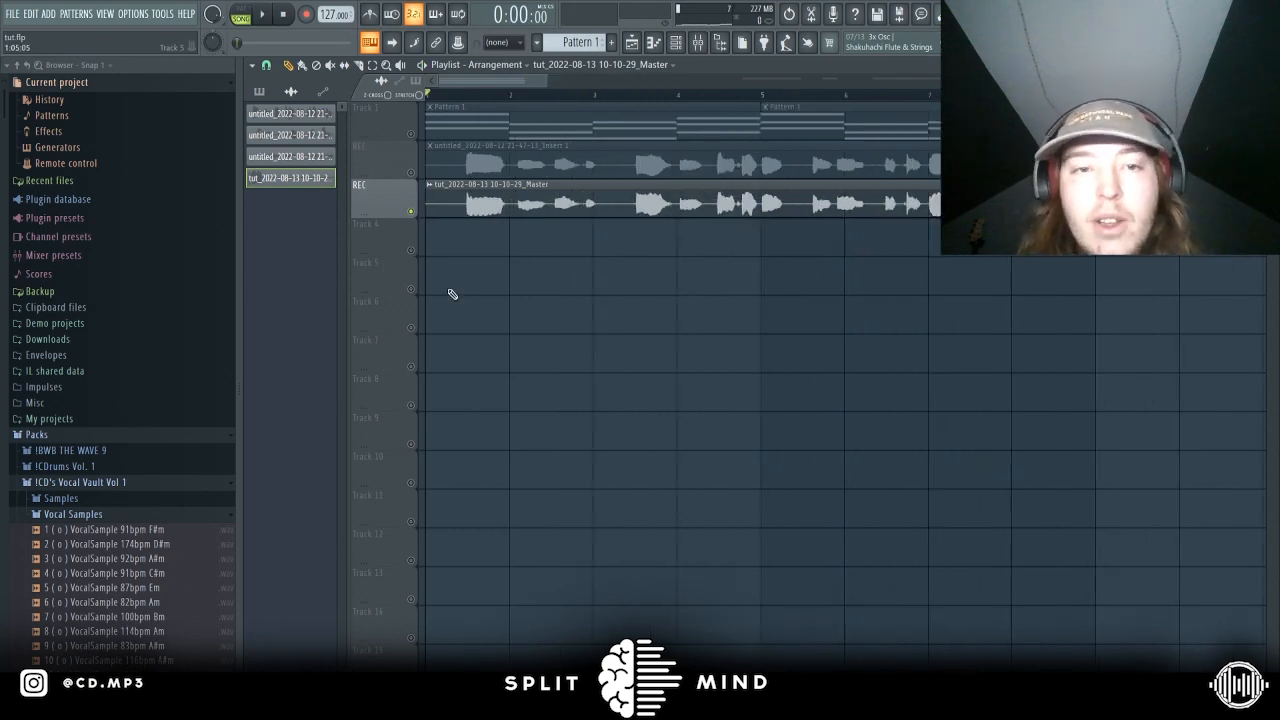
scroll(450, 293, "down", 3)
scroll(395, 278, "up", 4)
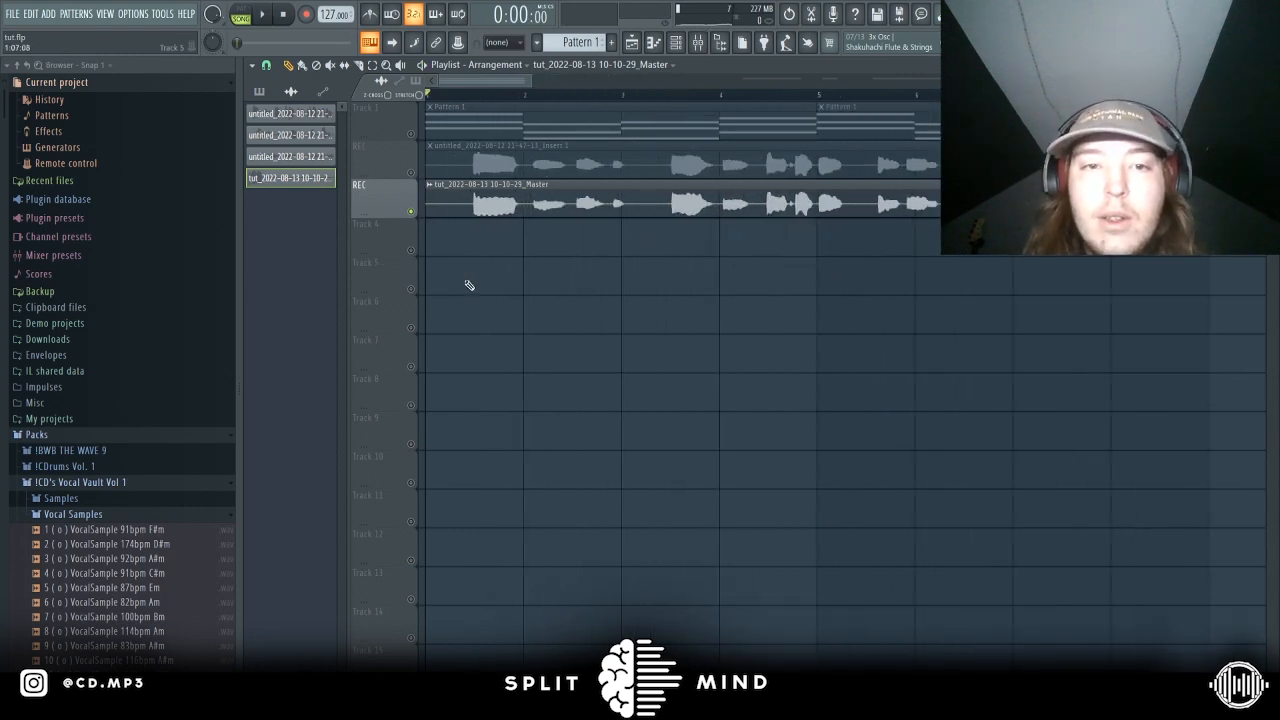
left_click(523, 94)
key("space")
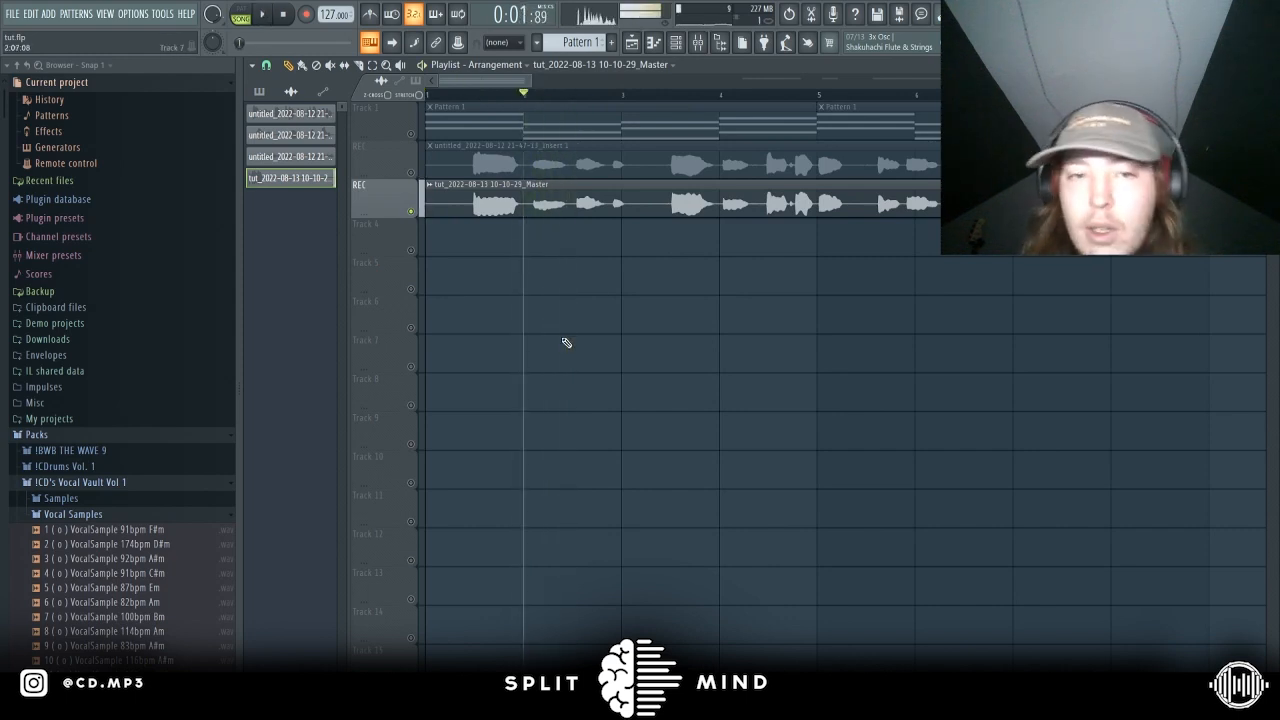
key("space")
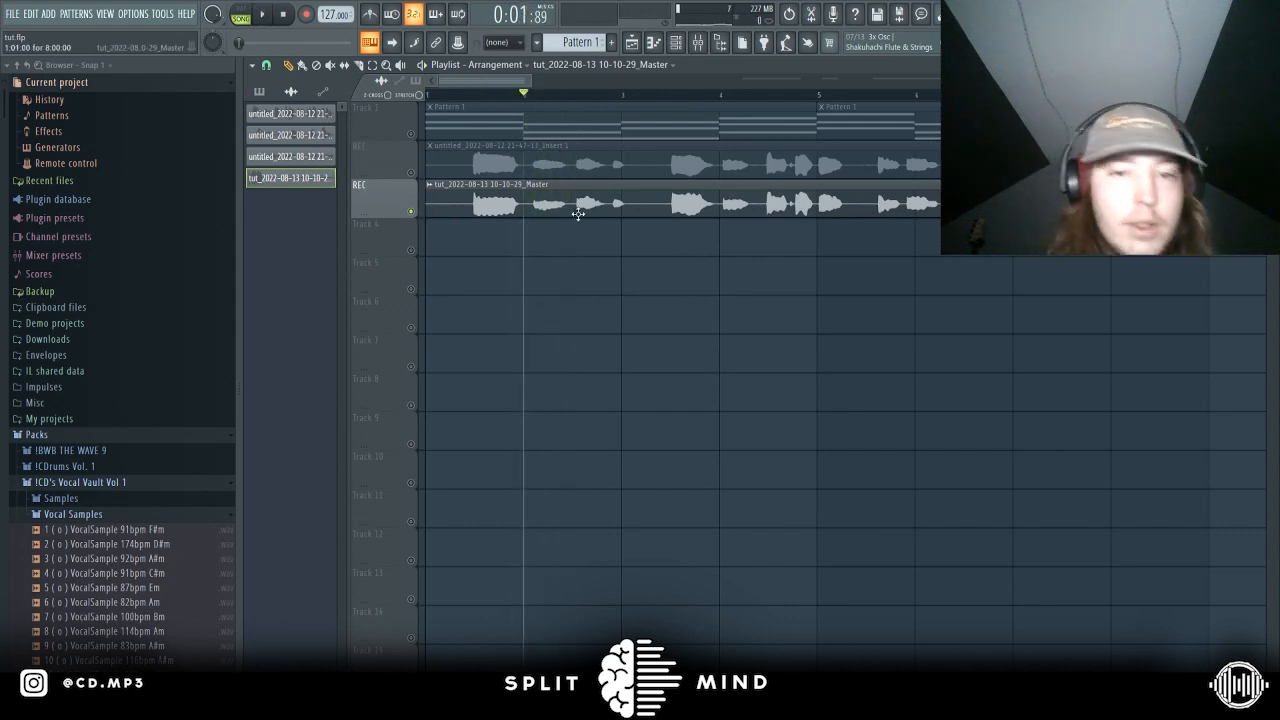
scroll(424, 396, "down", 4)
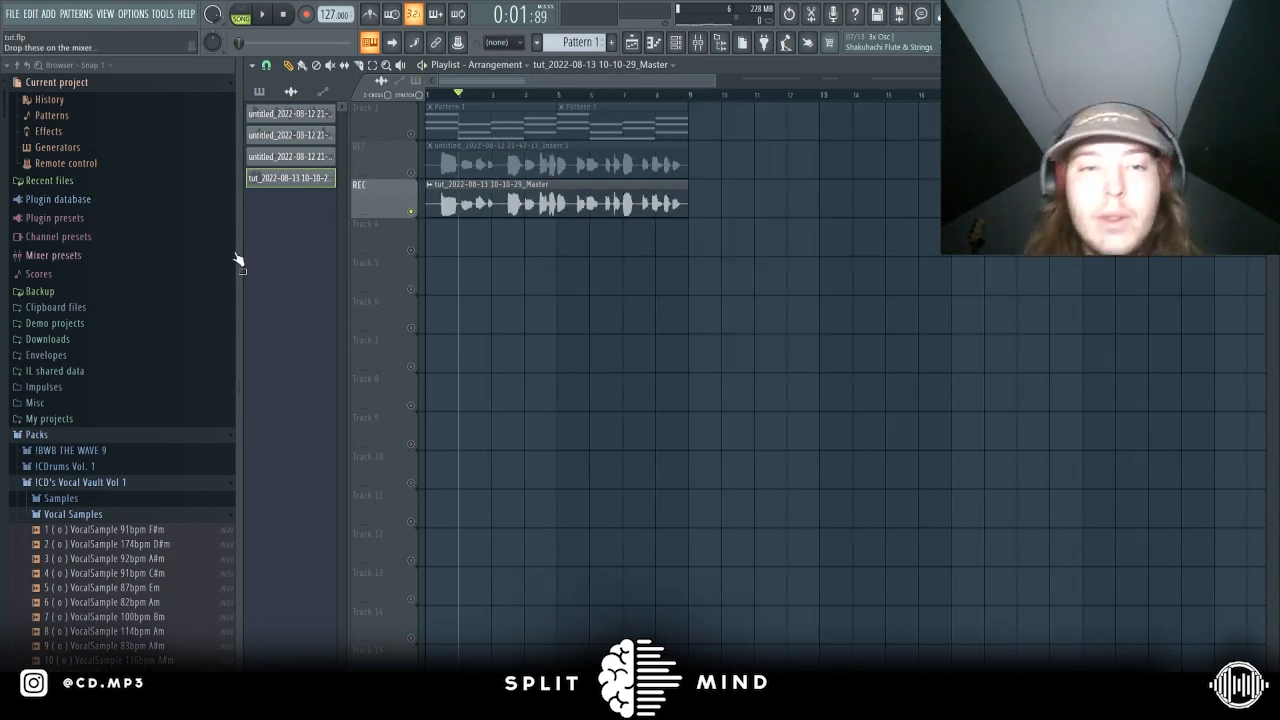
key("space")
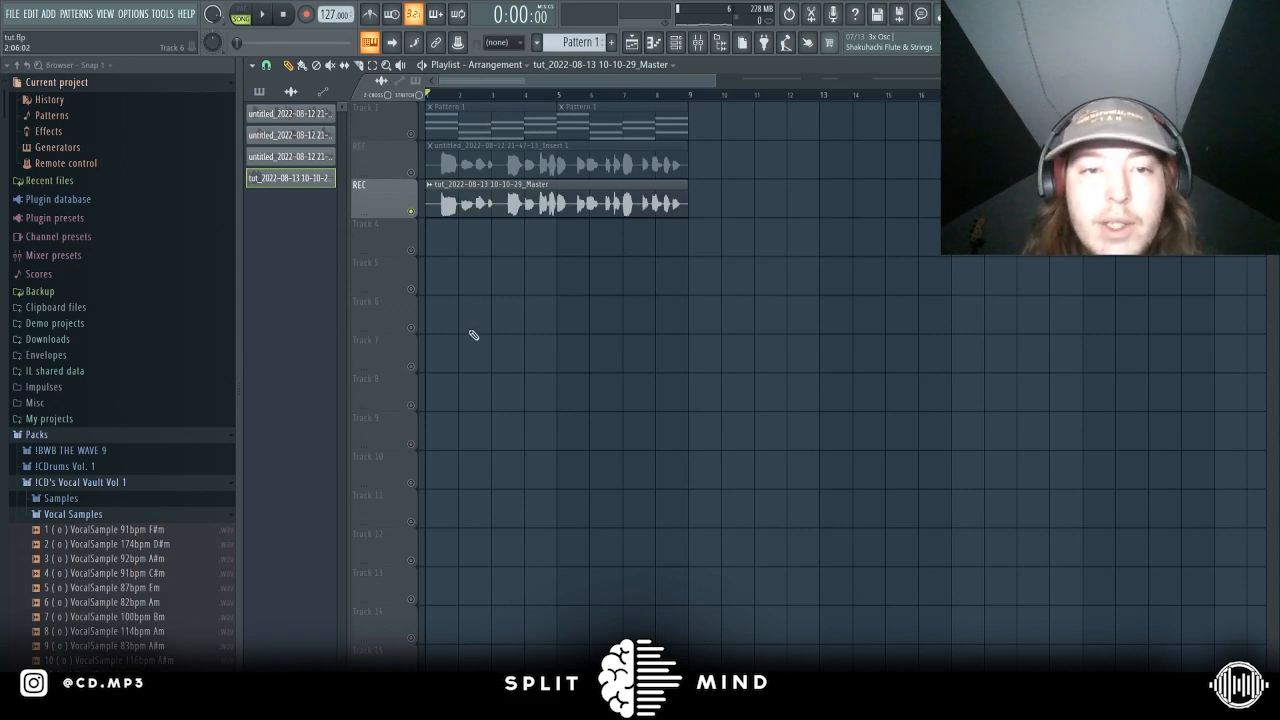
Filter the rendered vocal in Fruity parametric EQ 2 during playback, using a band 1 high-pass and a band 7 low-pass at about 3152 Hz
key("F9")
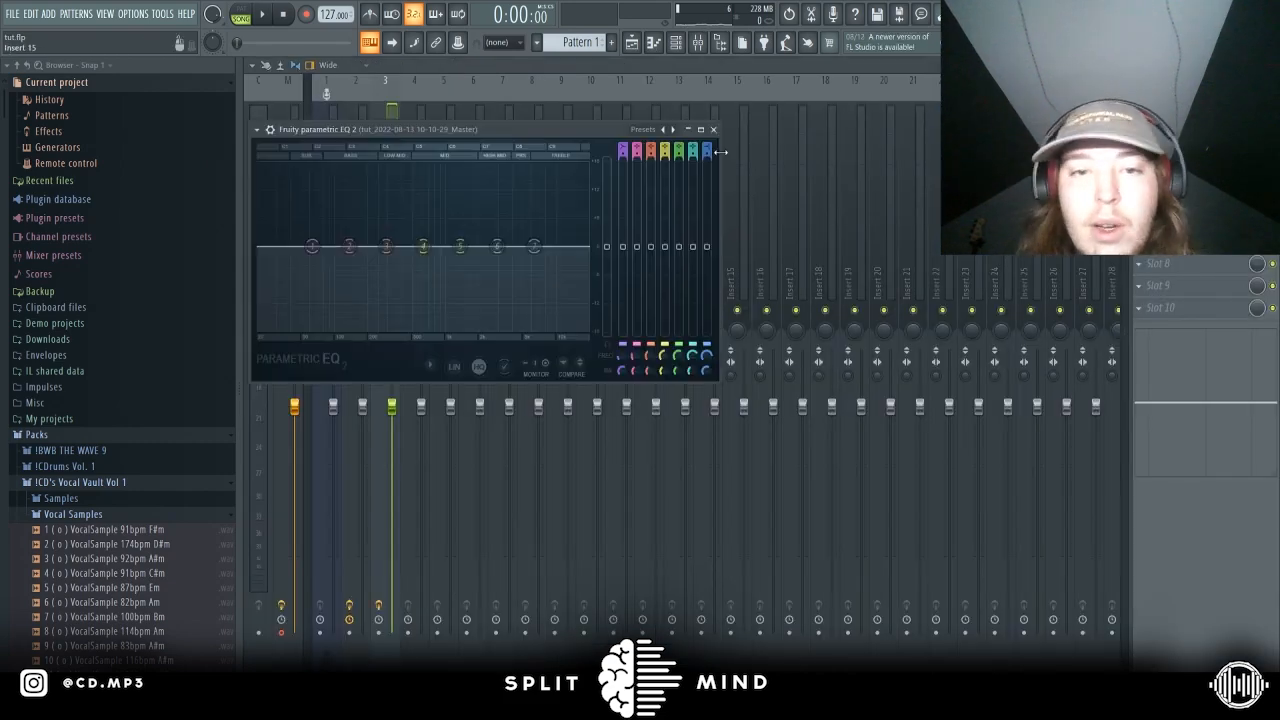
left_click(631, 43)
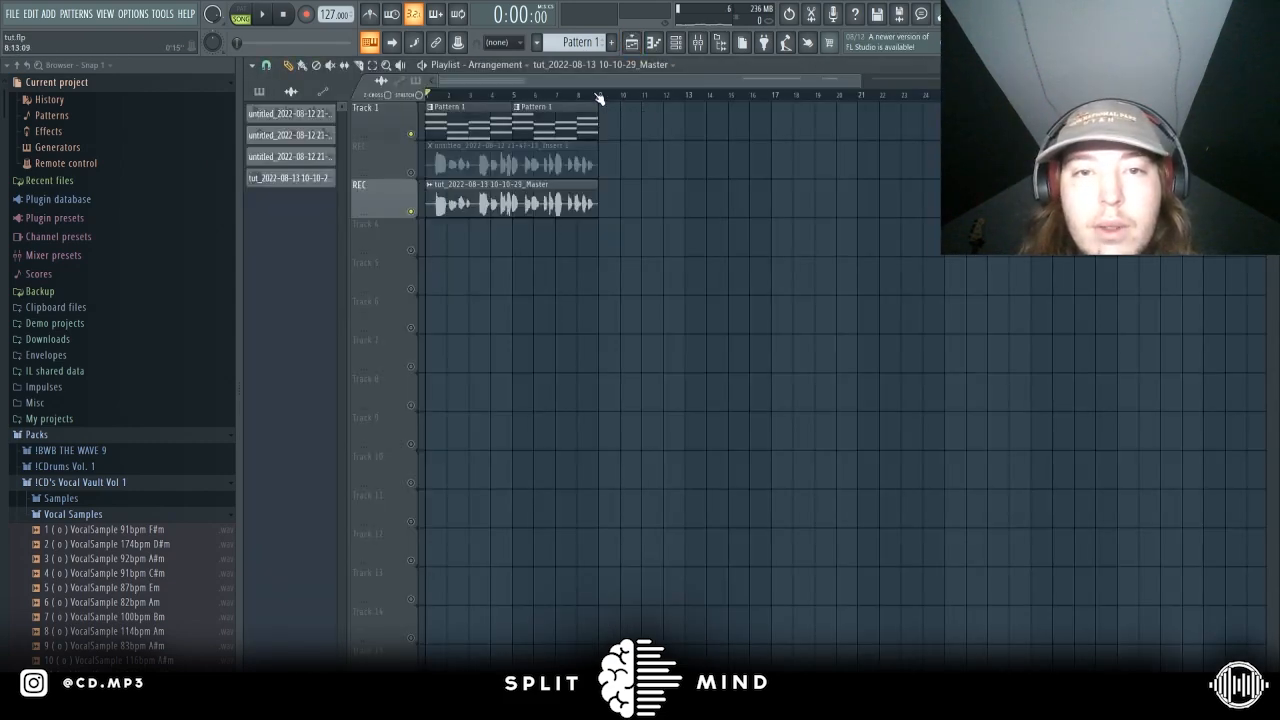
key("F9")
key("space")
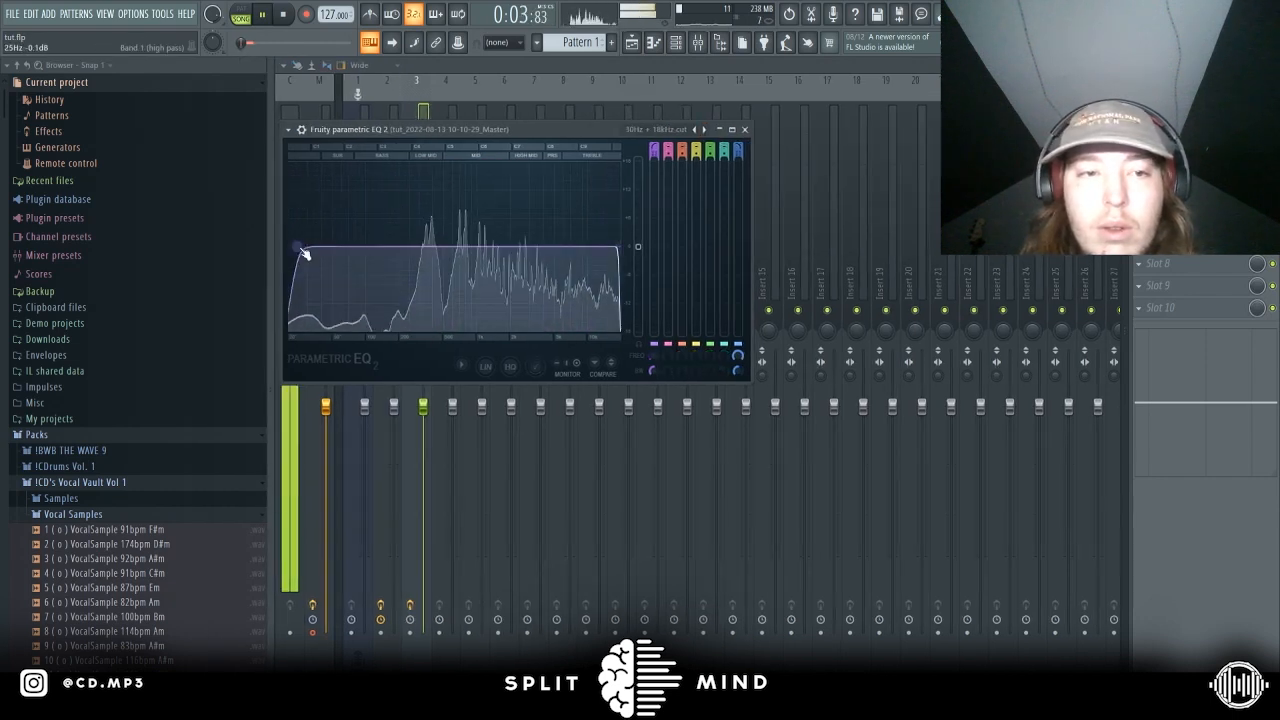
key("space")
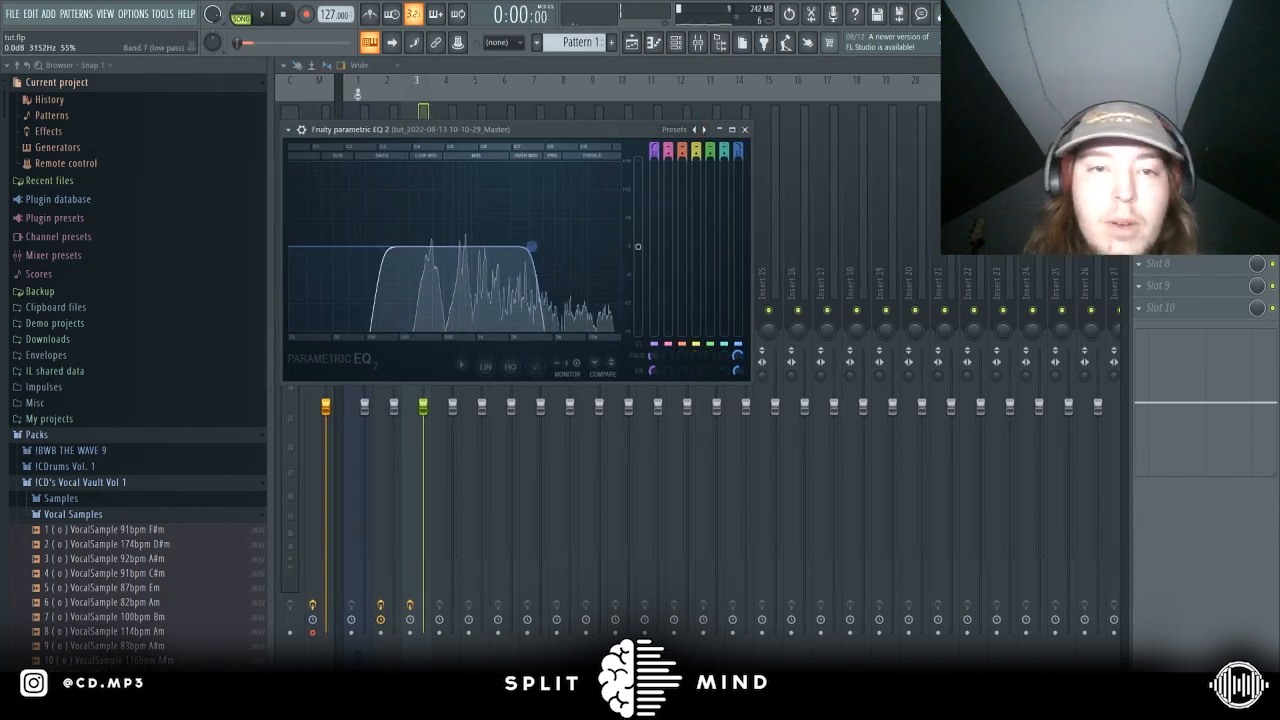
Raise the ValhallaÜberMod Mix on the rendered vocal's mixer track to about 91.5 % while the arrangement plays
key("space")
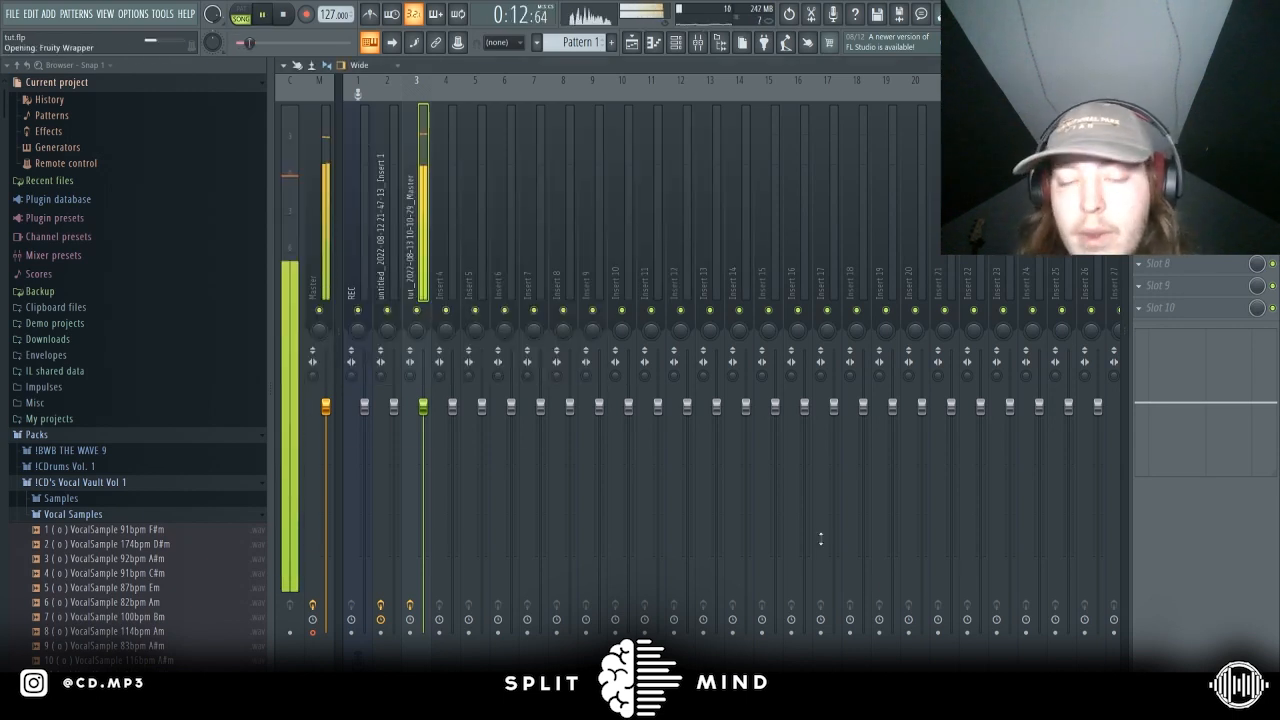
key("space")
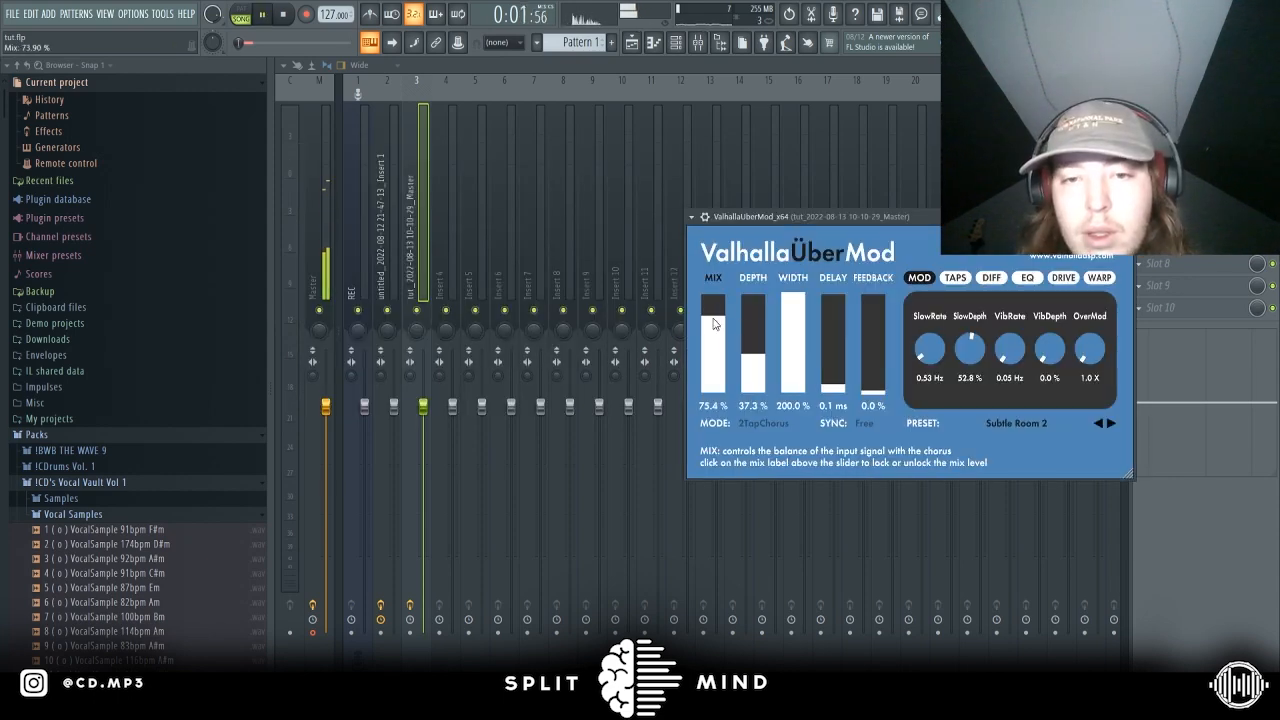
left_click_drag(714, 325, 707, 316)
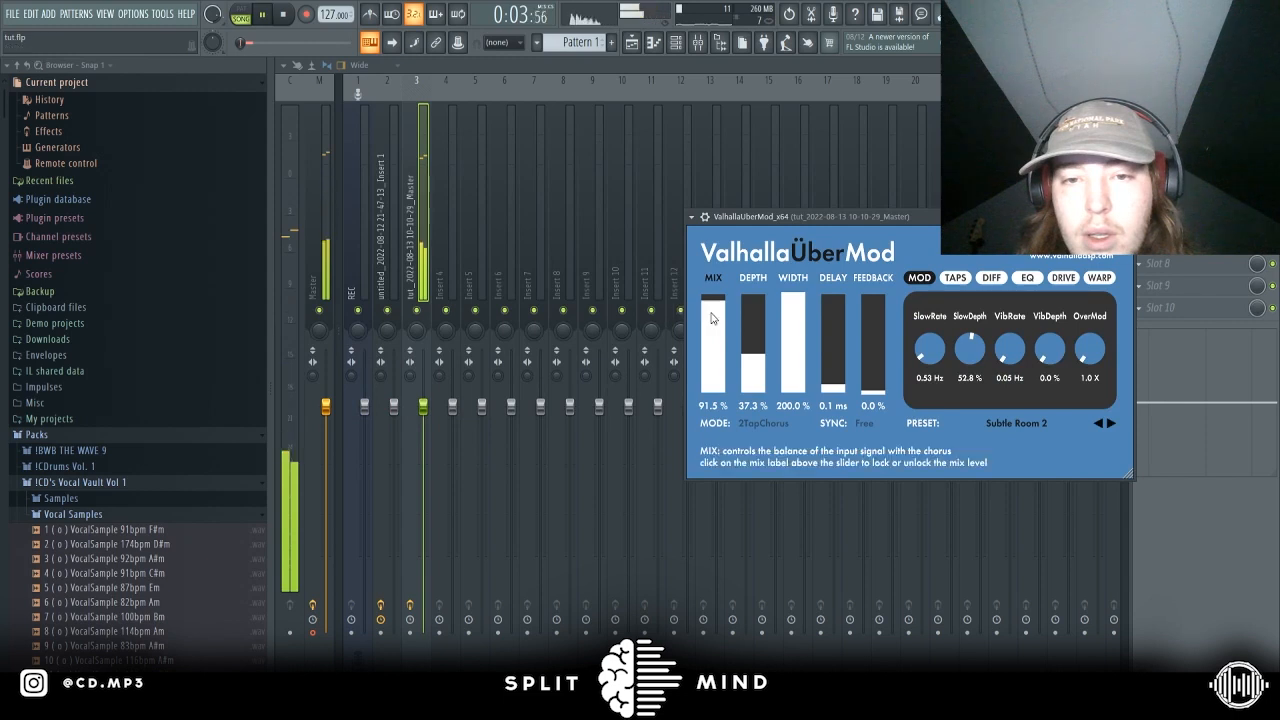
Lower the ValhallaÜberMod Mix to about 28 %, close the effect and reduce the volume of the rendered vocal's mixer track
left_click_drag(712, 340, 707, 371)
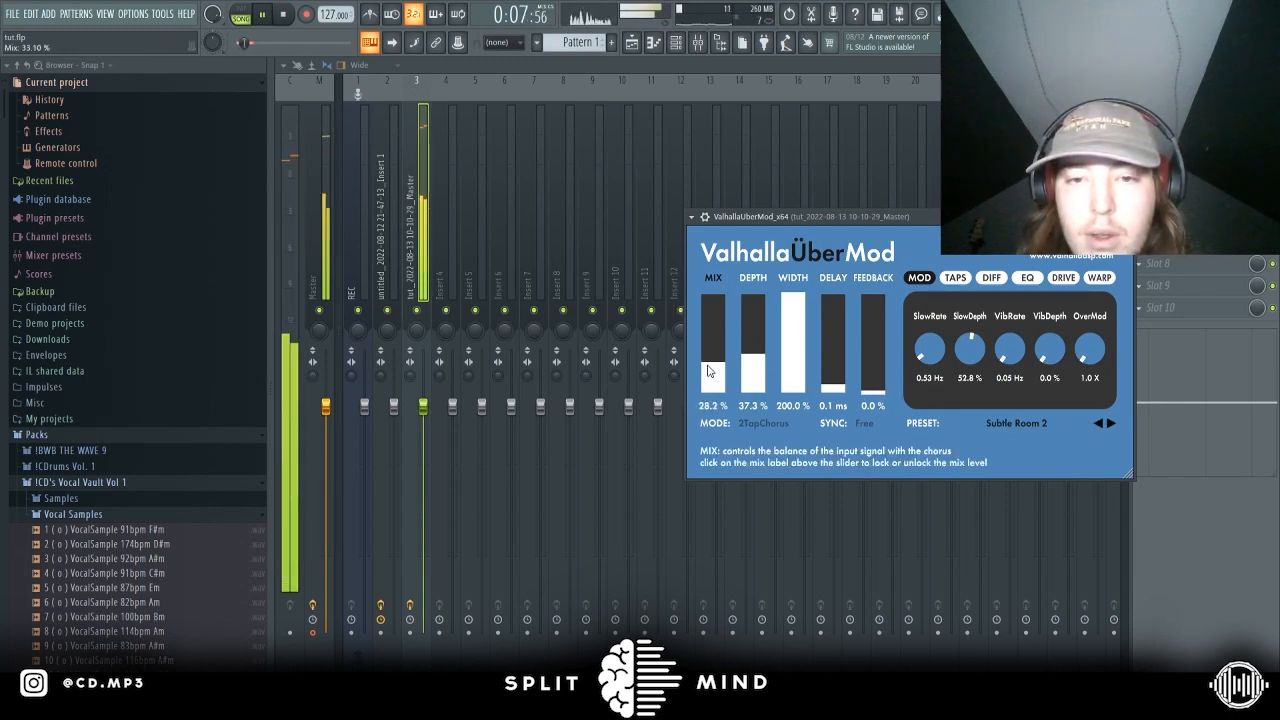
left_click(1126, 216)
left_click_drag(423, 407, 423, 454)
Return to the playlist, stop playback and mute the Track 1 chord patterns
left_click(632, 43)
scroll(691, 394, "down", 4)
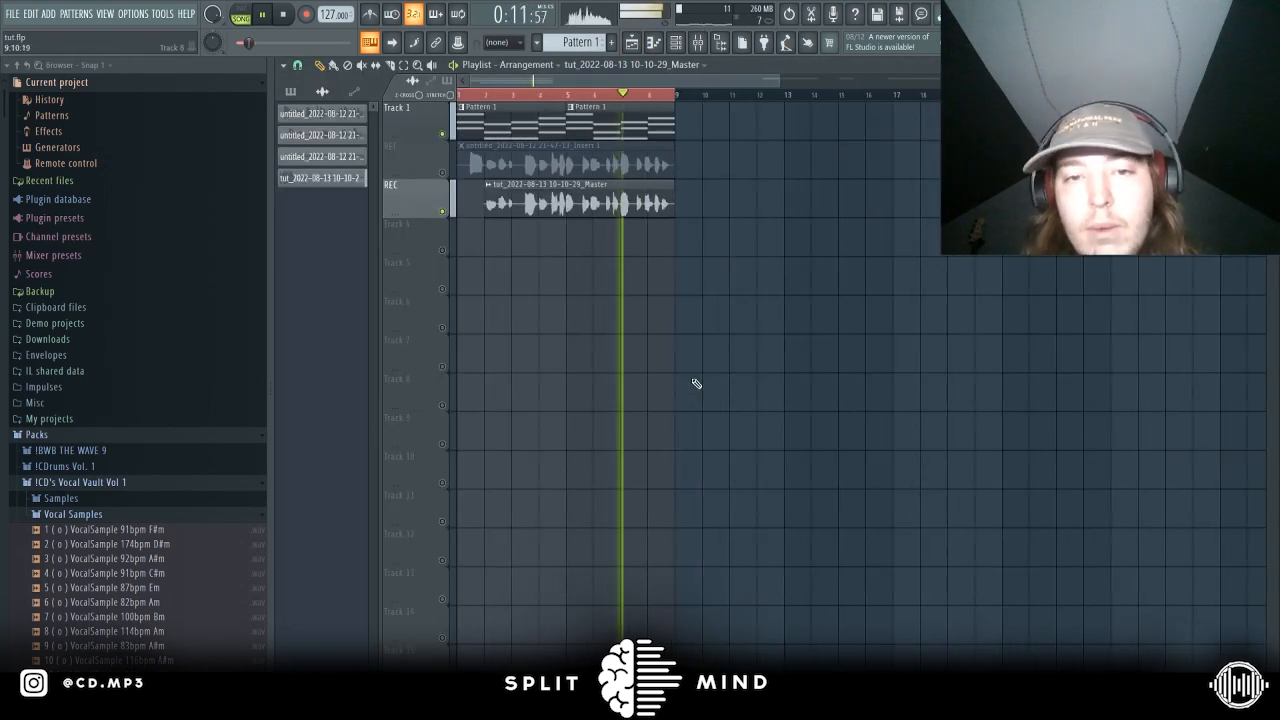
scroll(466, 309, "down", 3)
double_click(516, 186)
key("space")
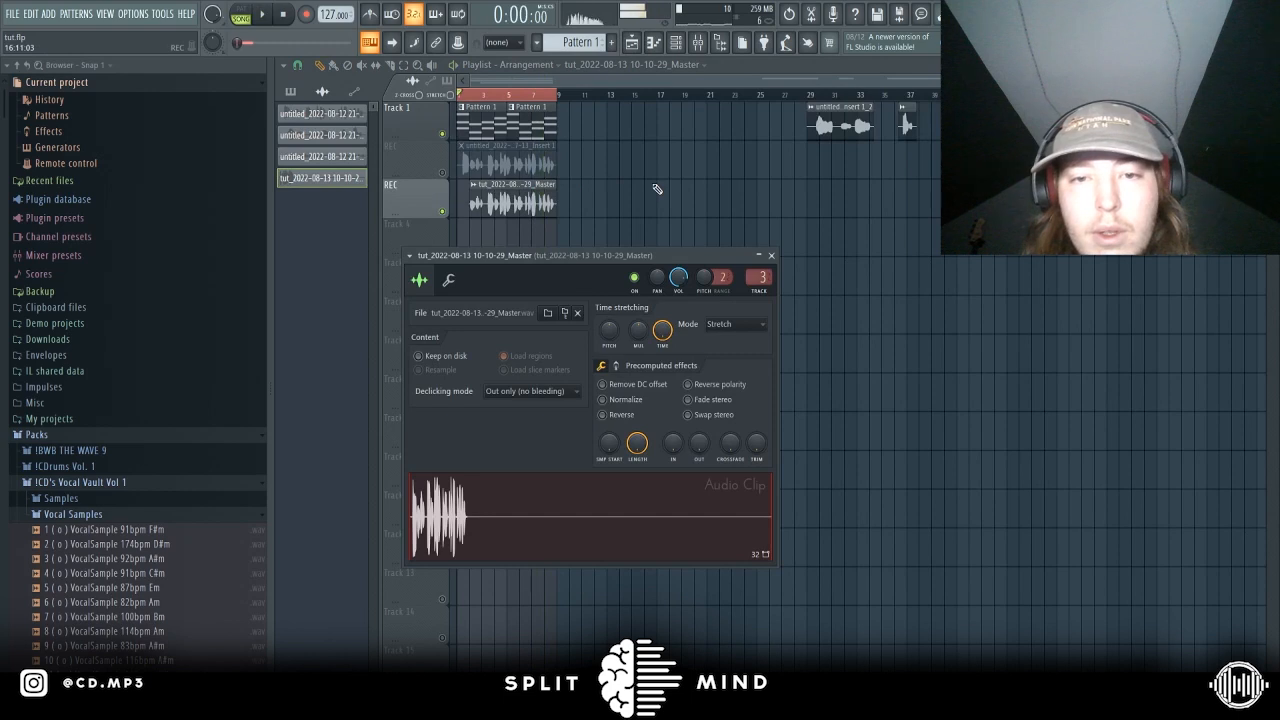
left_click(771, 255)
left_click(443, 133)
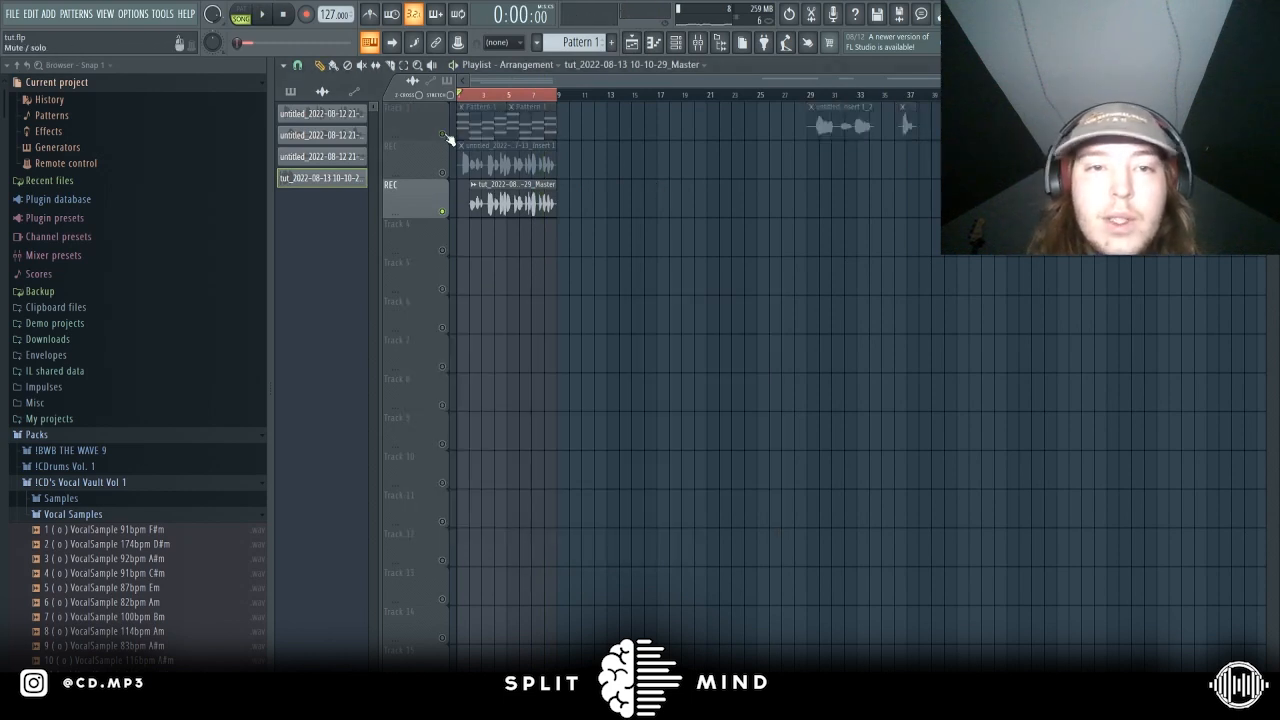
double_click(526, 192)
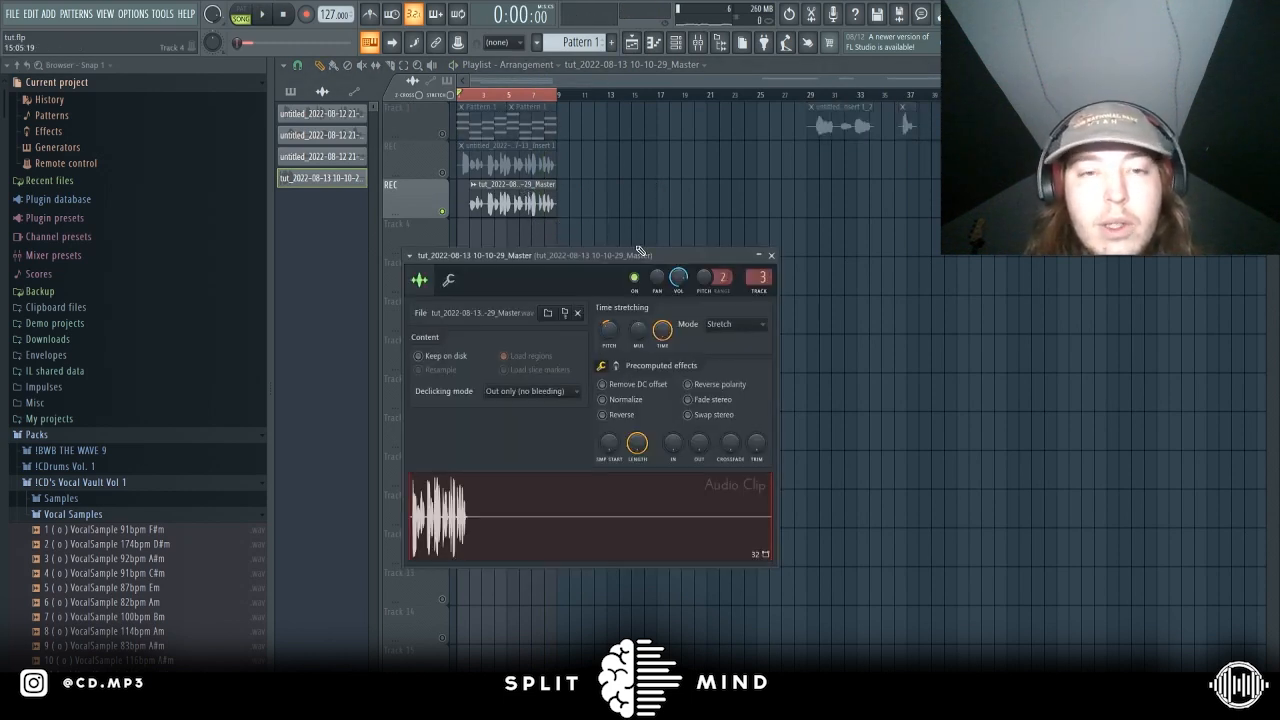
key("space")
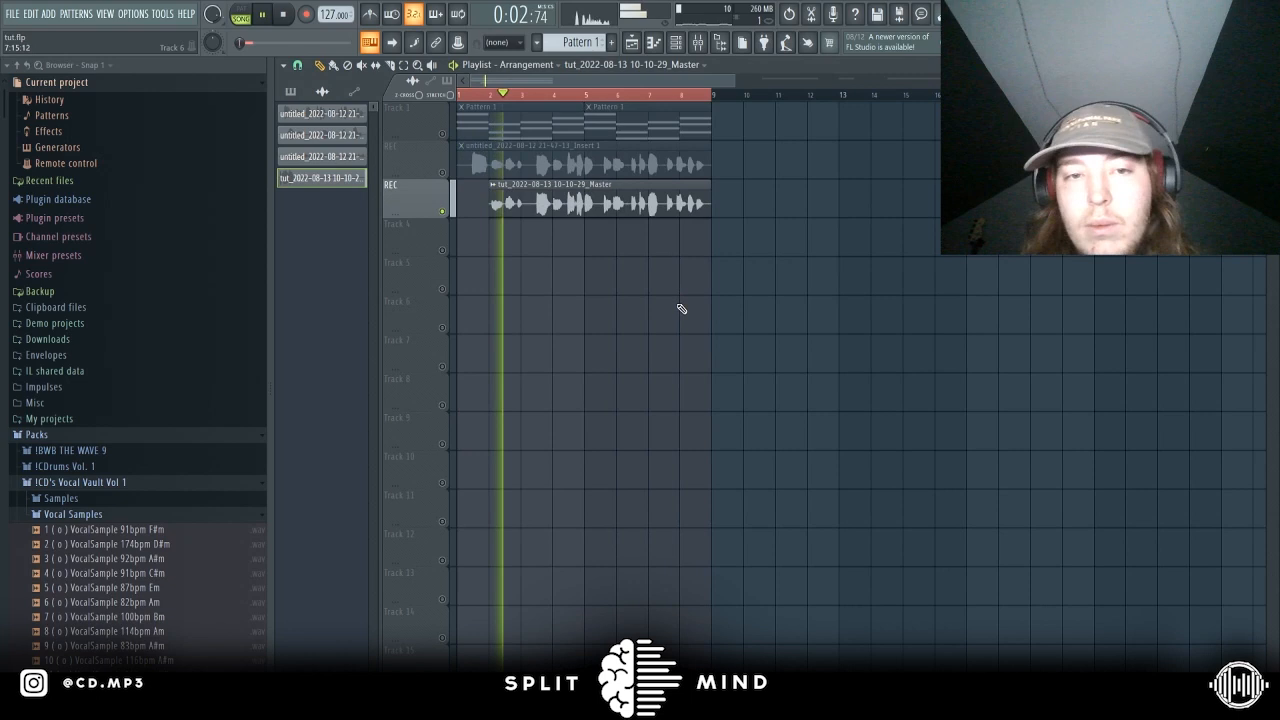
scroll(683, 311, "down", 1)
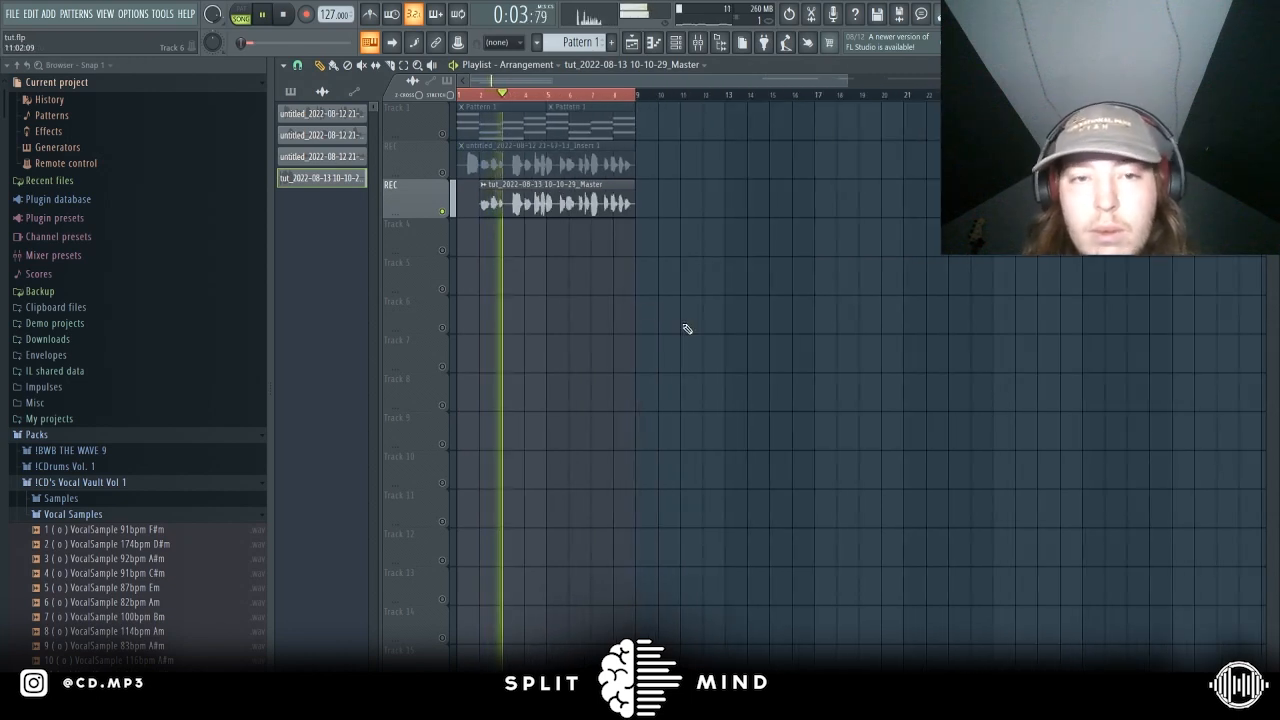
key("space")
scroll(580, 282, "down", 2)
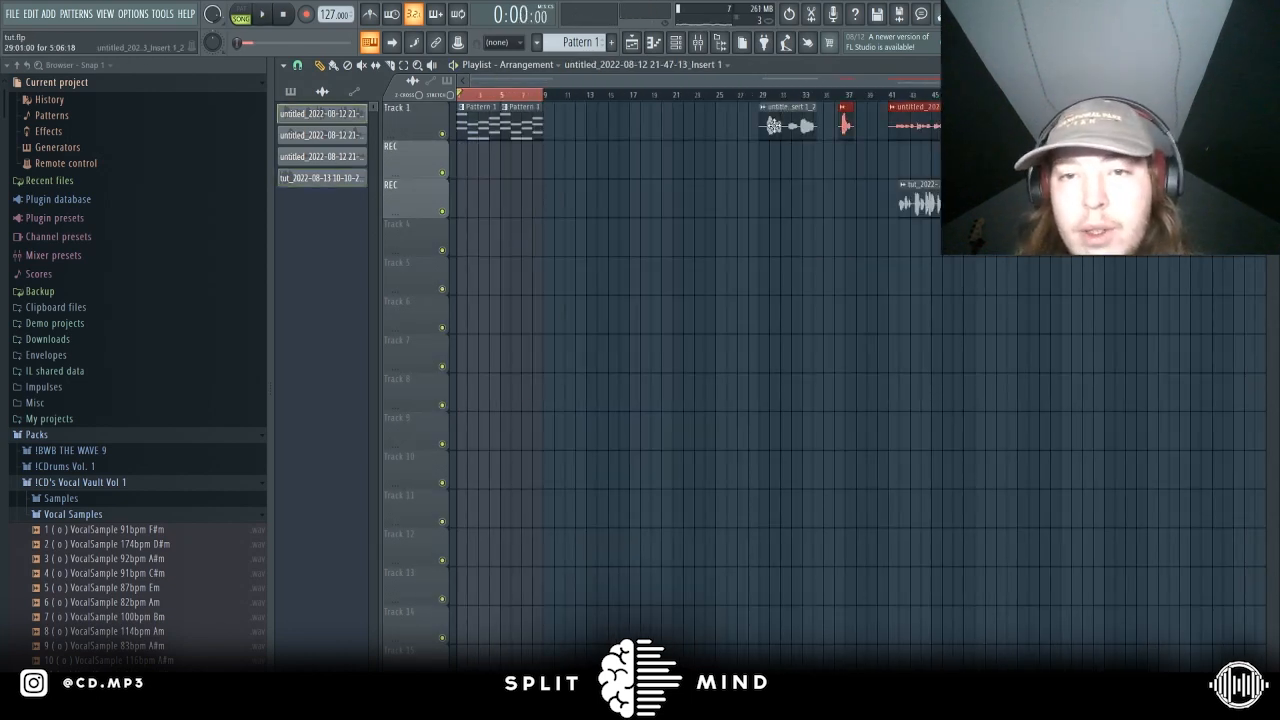
left_click_drag(788, 123, 854, 142)
key("space")
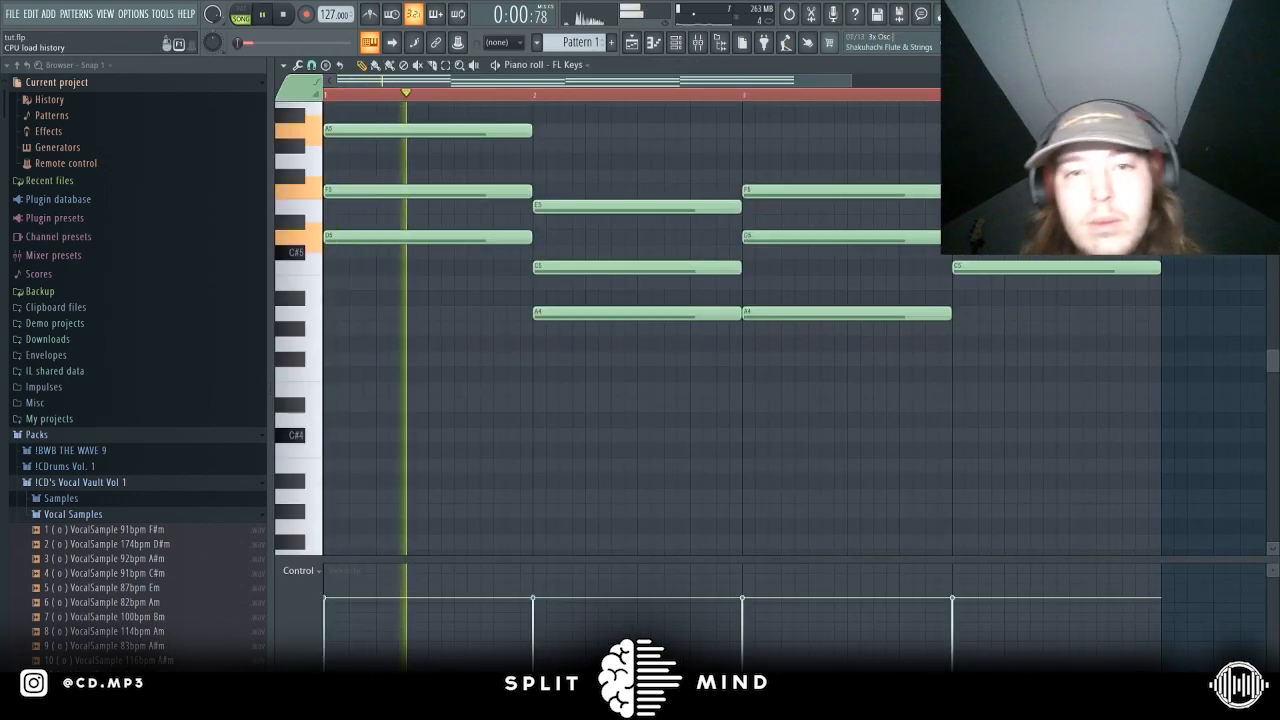
left_click(637, 44)
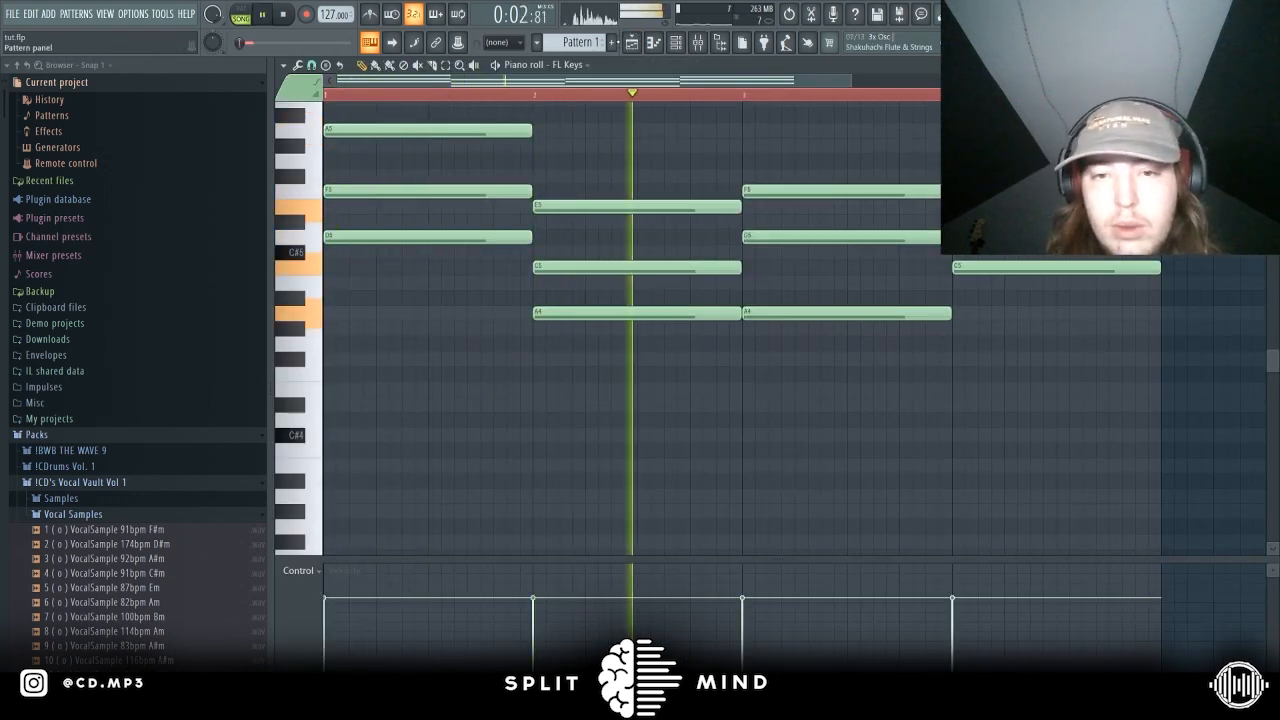
Lower the velocity of the FL Keys chord notes in the piano roll, listen with the vocal in the playlist and stop playback
key("ctrl+Down")
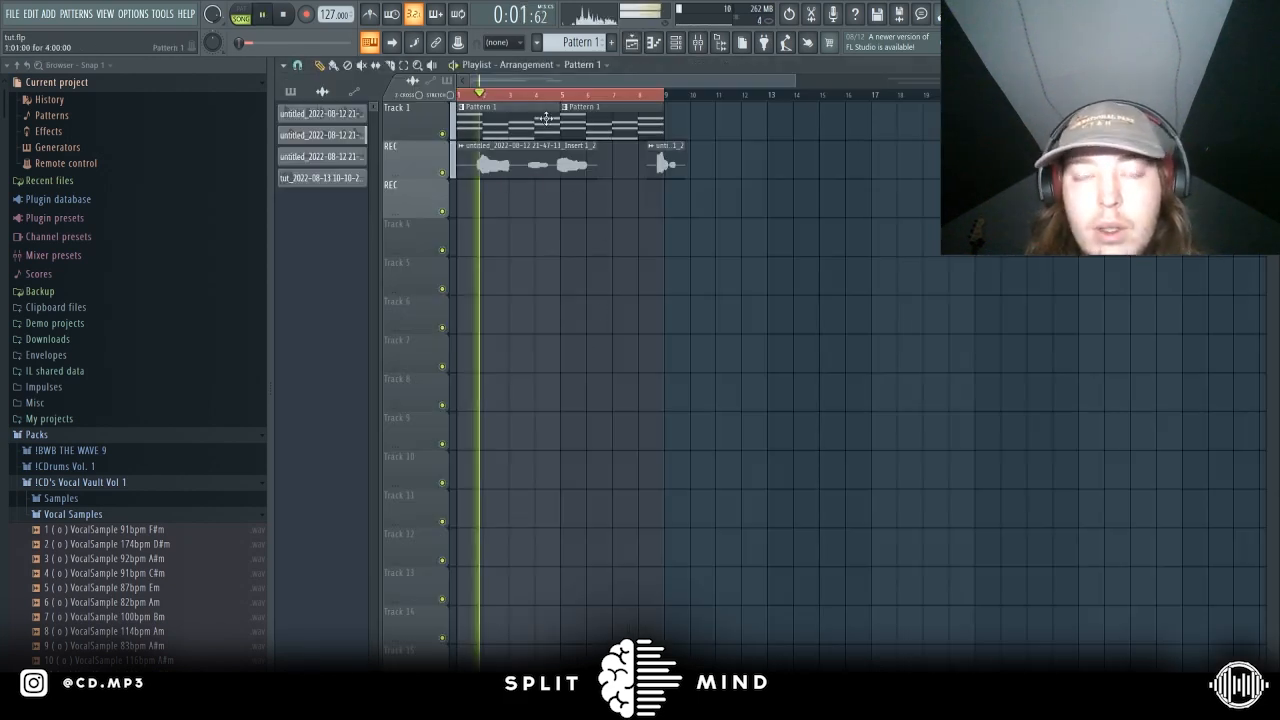
key("F7")
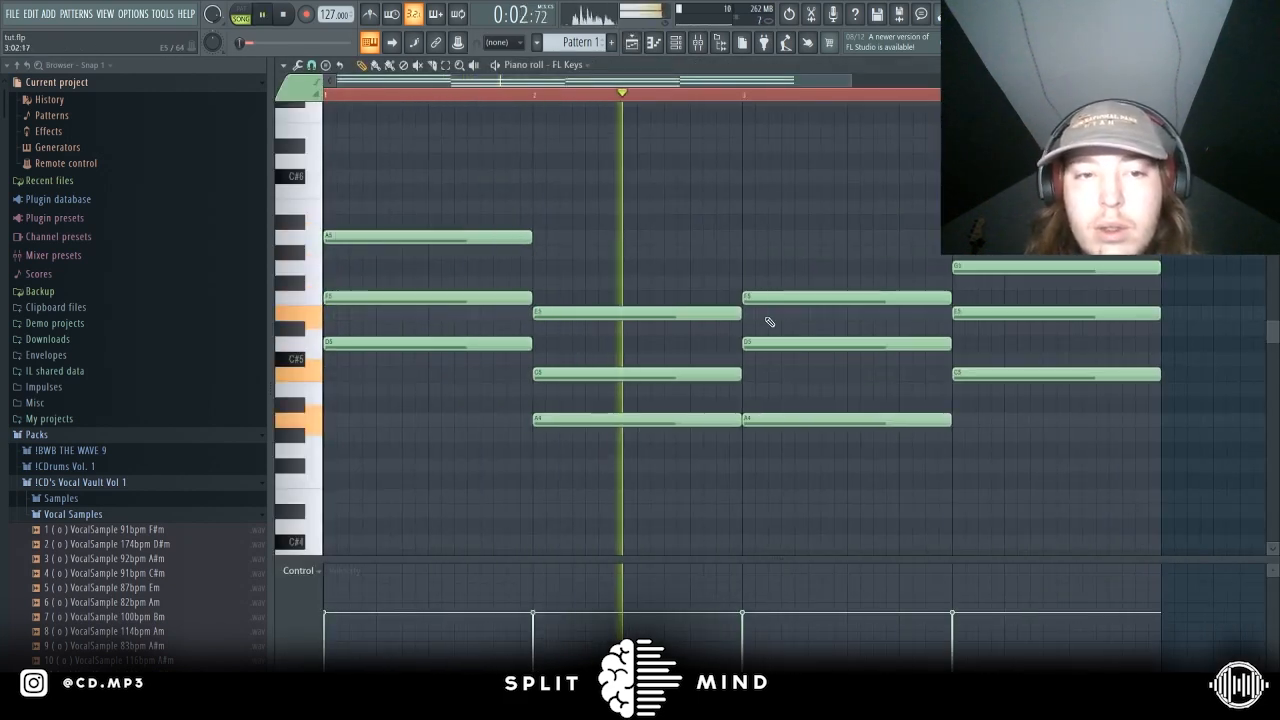
scroll(768, 320, "down", 3)
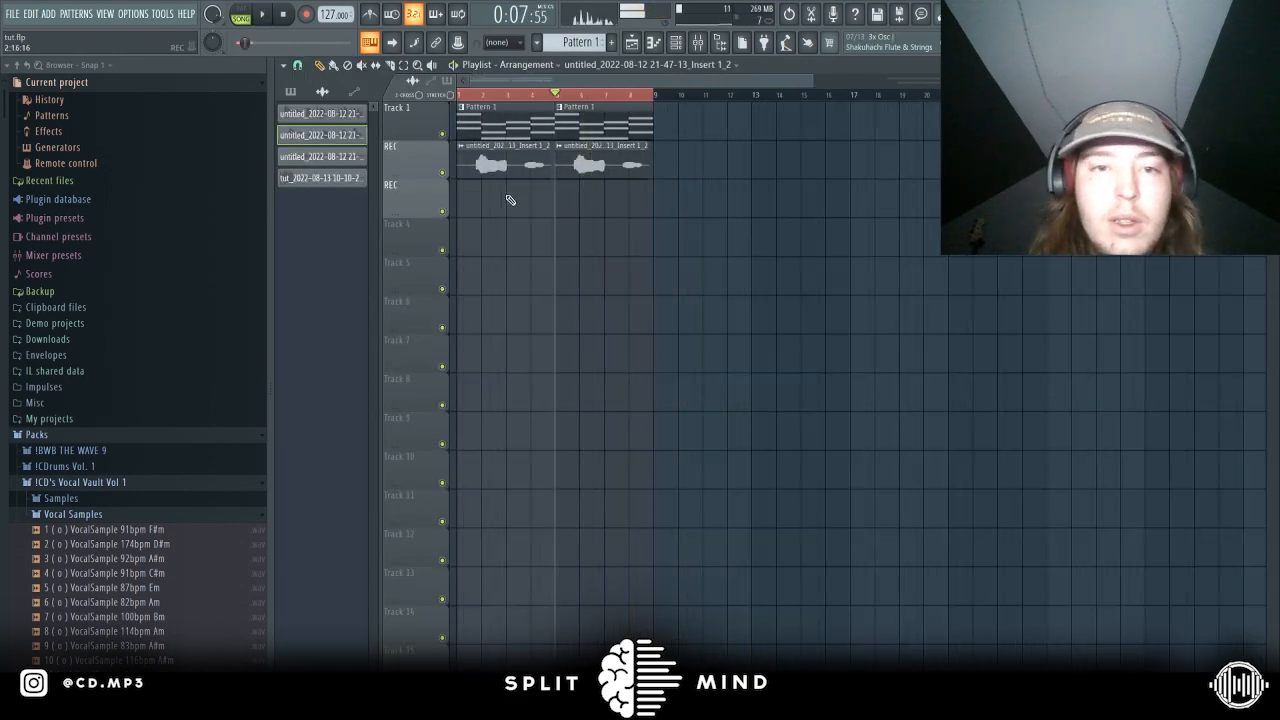
key("space")
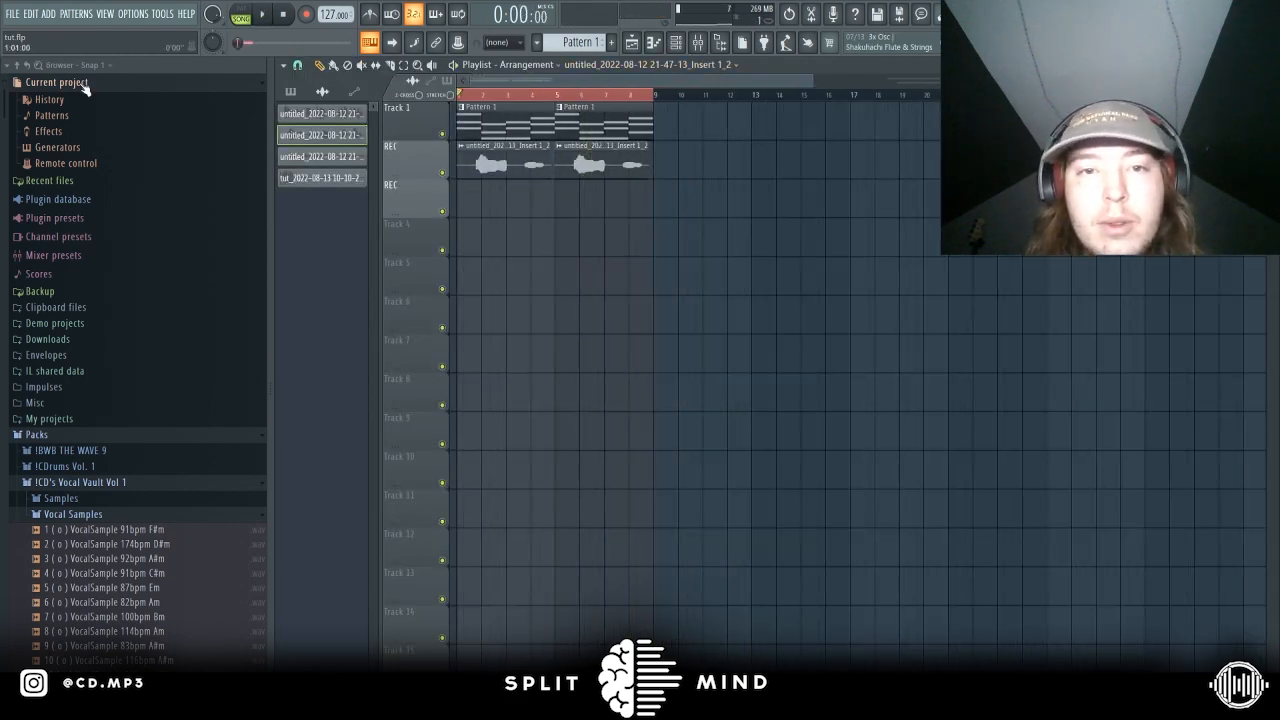
Move the Insert 1_2 vocal's mixer track to insert 6 and load Fruity parametric EQ 2 with the 20Hz + 18kHz cut preset on Insert 7
key("F9")
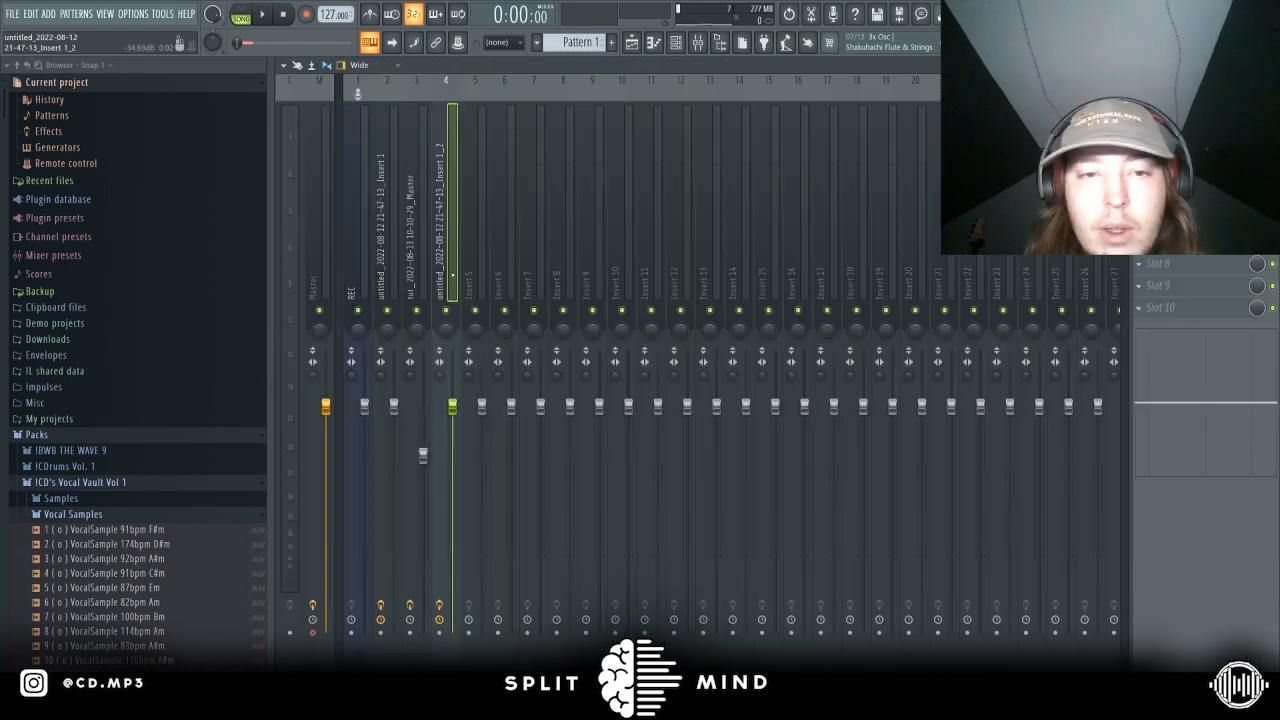
key("Right")
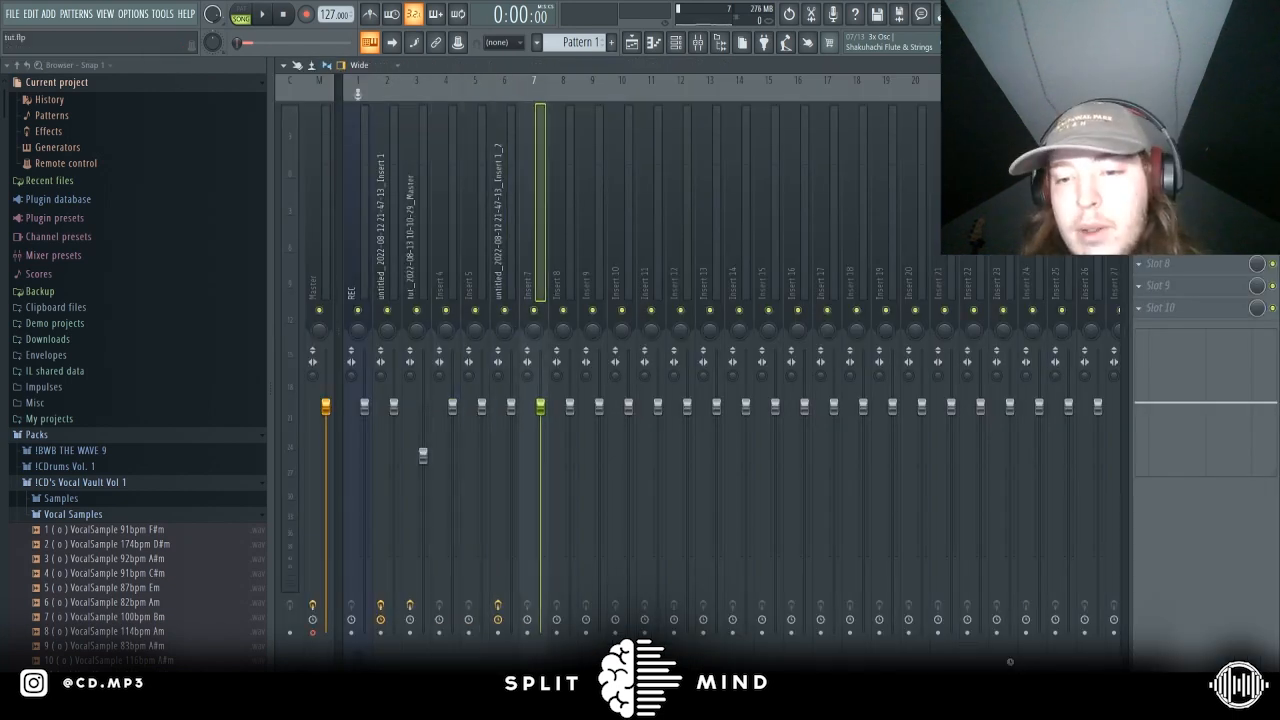
left_click(1012, 667)
left_click(696, 130)
Narrow Insert 7's EQ with a higher high-pass and a lower band 7 low-pass, fine-tuning the low-pass during playback
left_click_drag(615, 247, 526, 247)
left_click_drag(300, 247, 392, 247)
key("space")
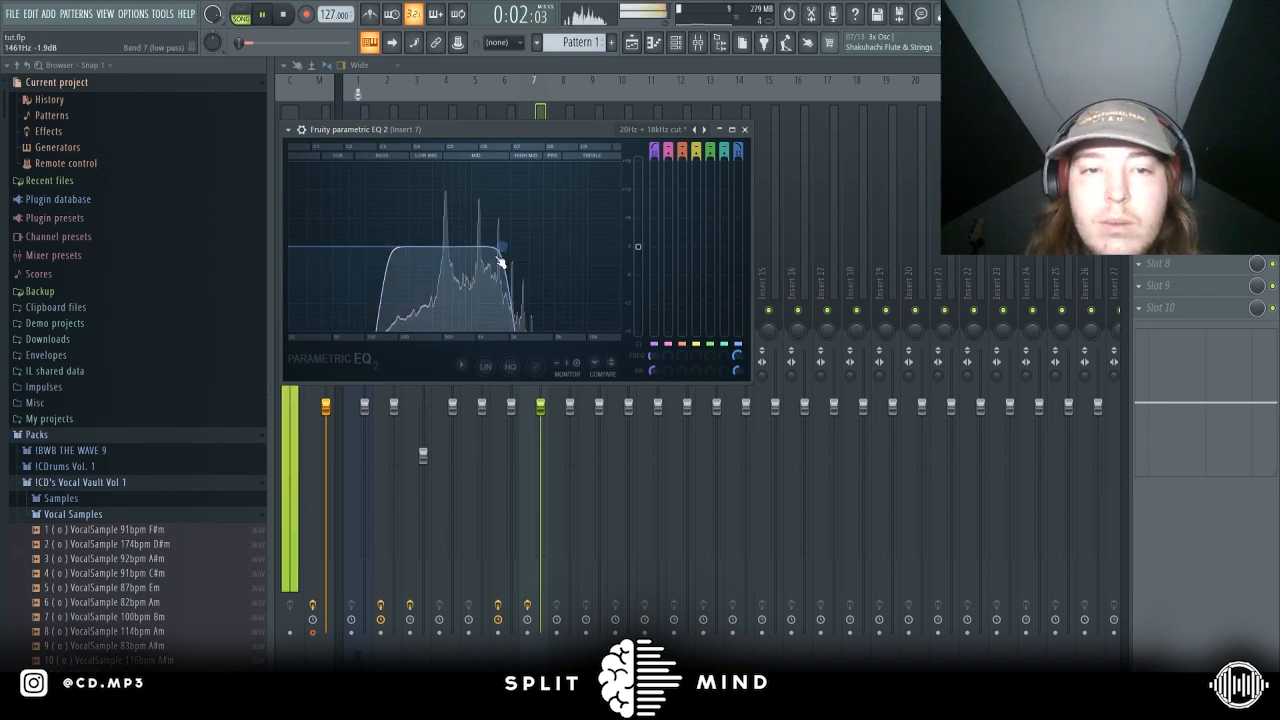
mouse_move(502, 248)
left_mouse_down()
mouse_move(538, 247)
mouse_move(525, 247)
left_mouse_up()
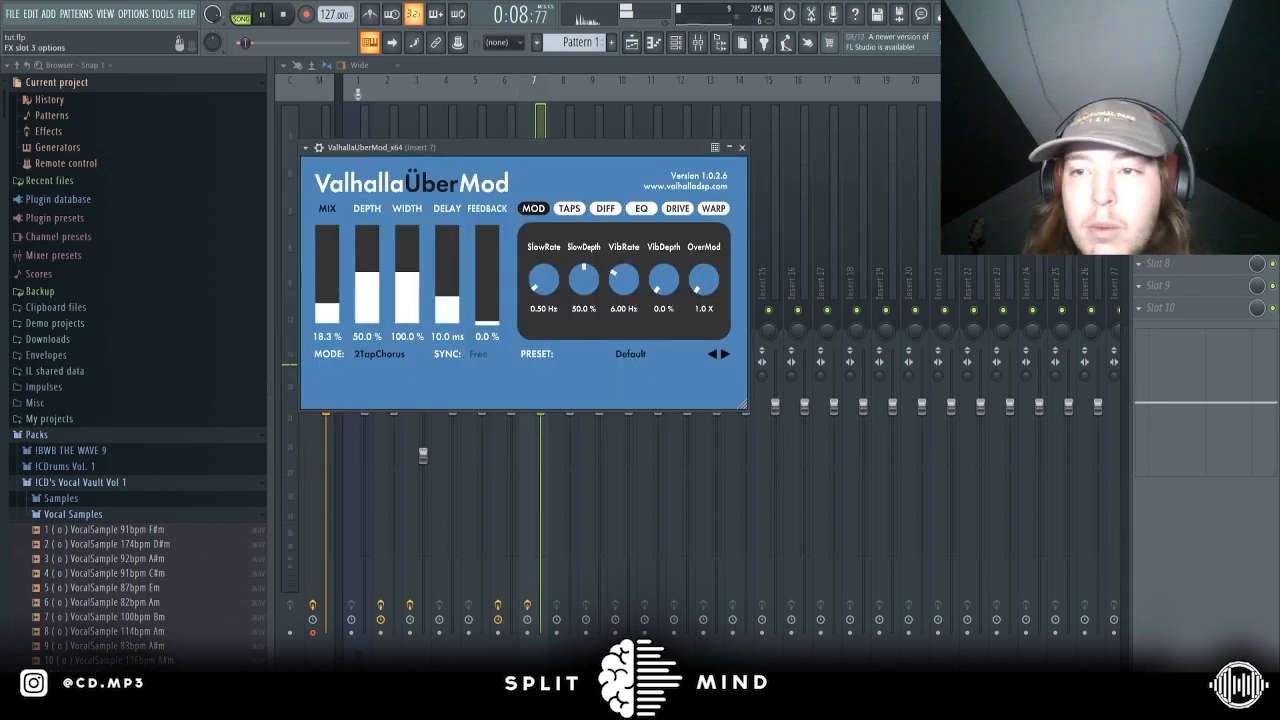
Use ValhallaÜberMod's WoozyMediumHall preset on Insert 7, raise Mix to about 75 % and reduce Feedback
left_click(1180, 153)
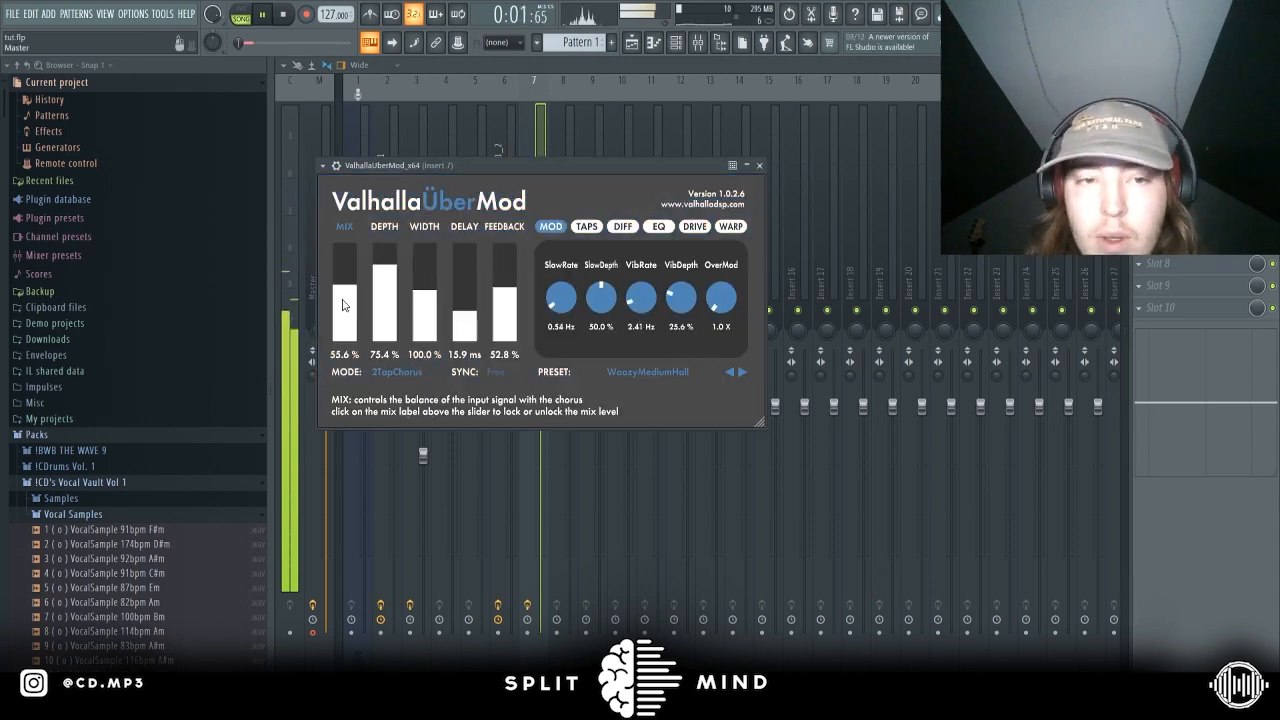
left_click_drag(343, 305, 343, 285)
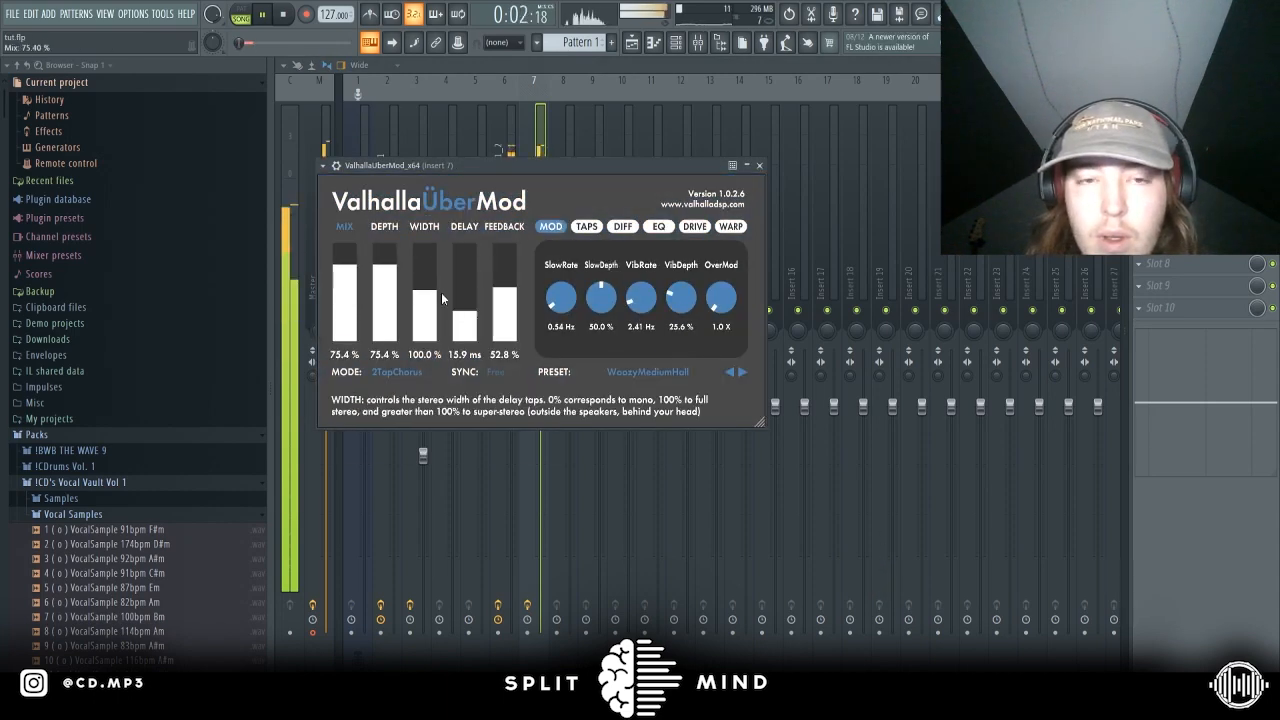
left_click_drag(505, 290, 511, 334)
left_click_drag(344, 280, 344, 268)
left_click_drag(506, 334, 508, 328)
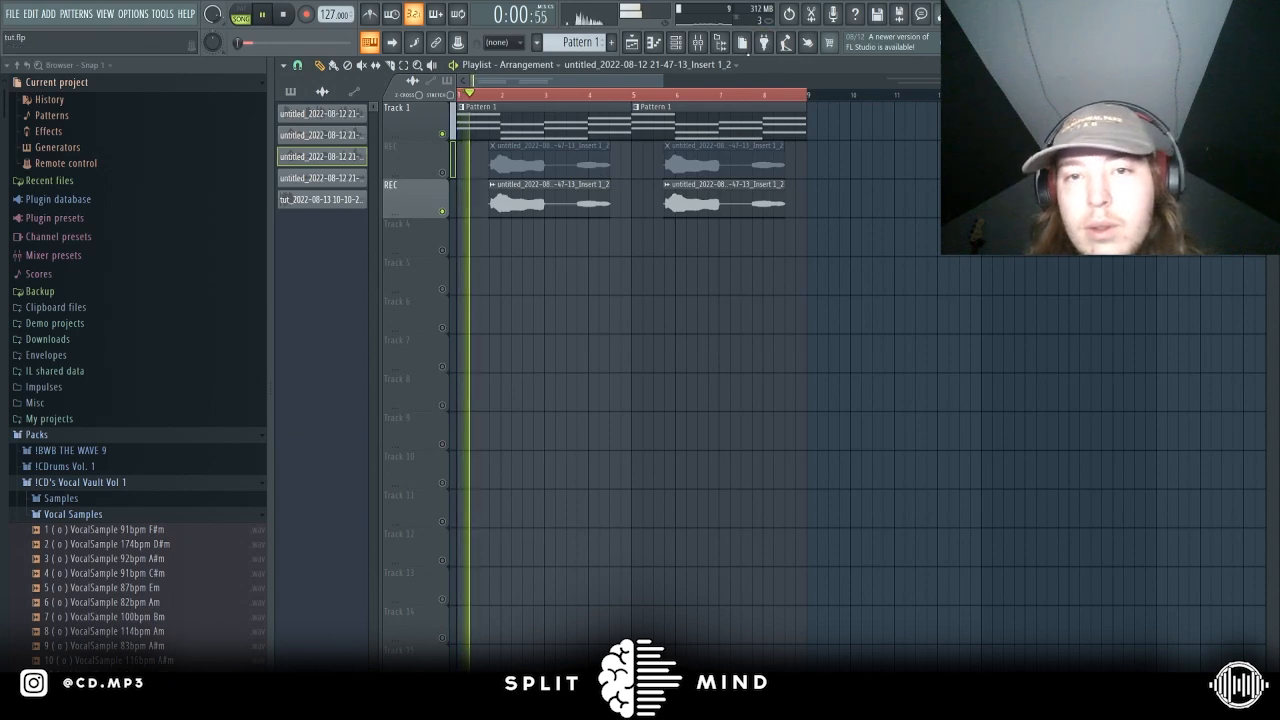
Check the vocal's mixer routing, return to the playlist and select the Insert 1_2 vocal clips on both REC tracks
left_click(699, 43)
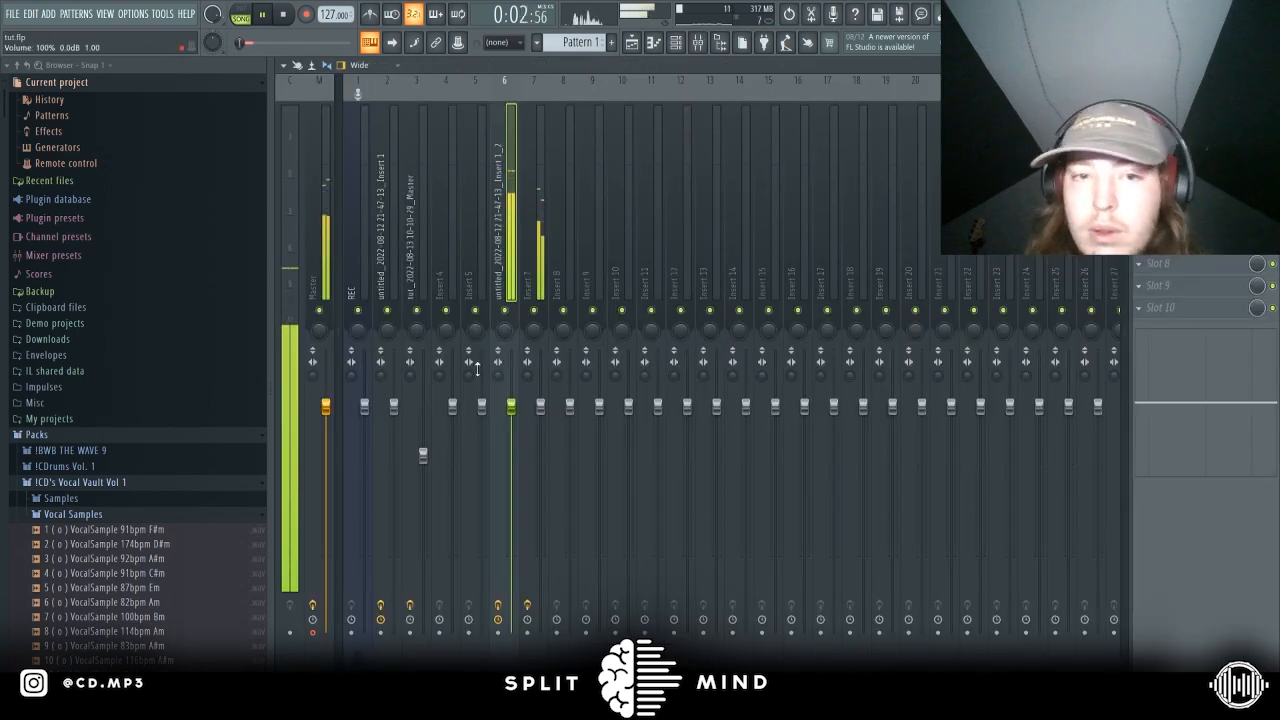
left_click(632, 43)
scroll(700, 485, "down", 2)
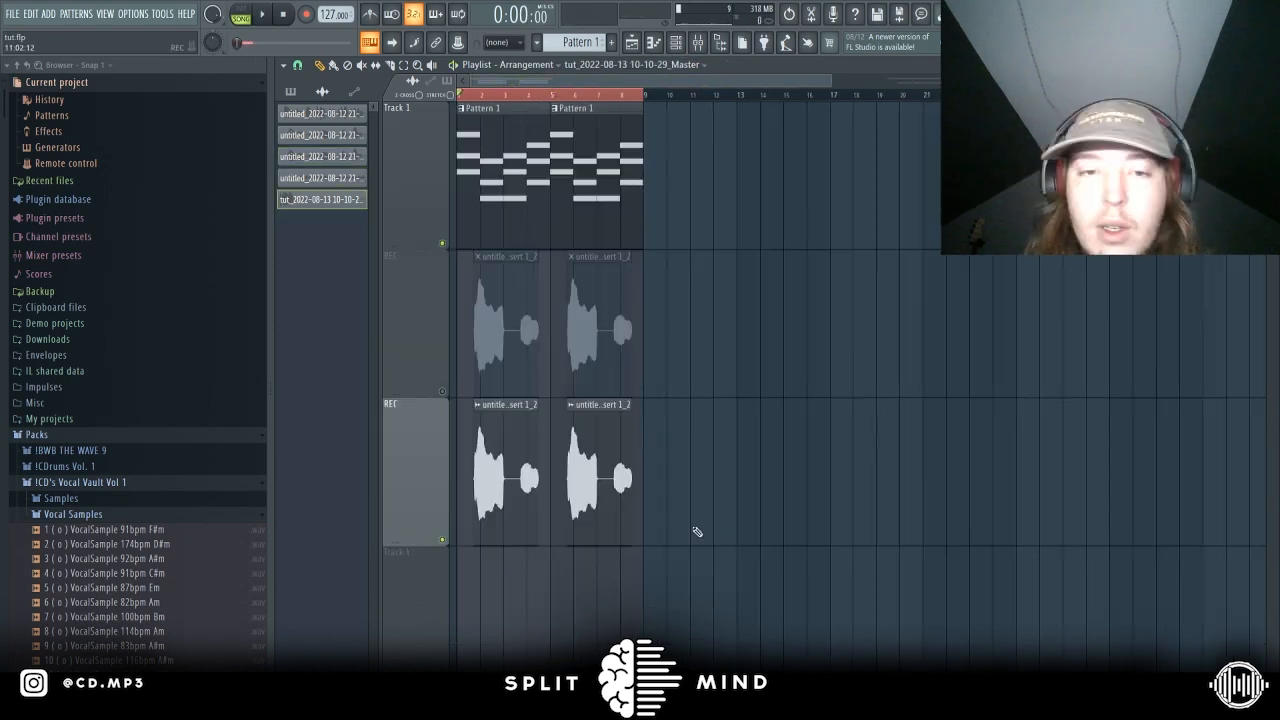
scroll(694, 530, "down", 3)
left_click_drag(684, 506, 285, 329)
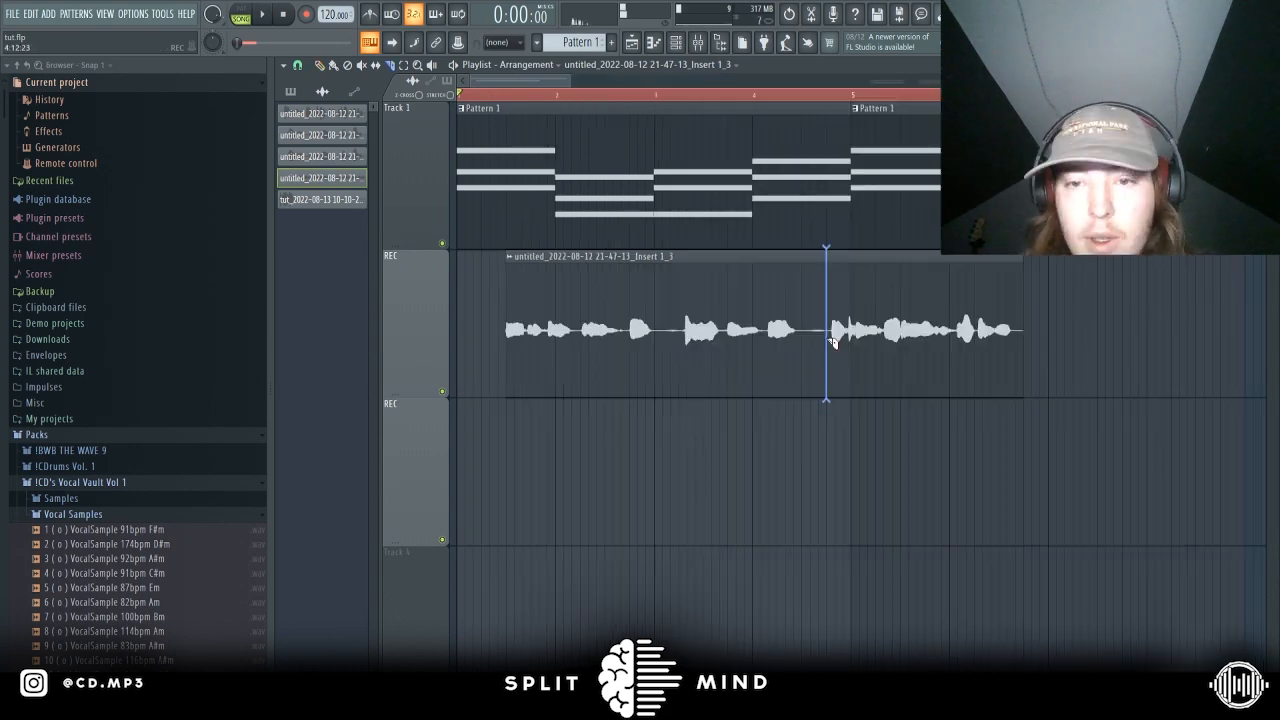
left_click_drag(826, 247, 826, 400)
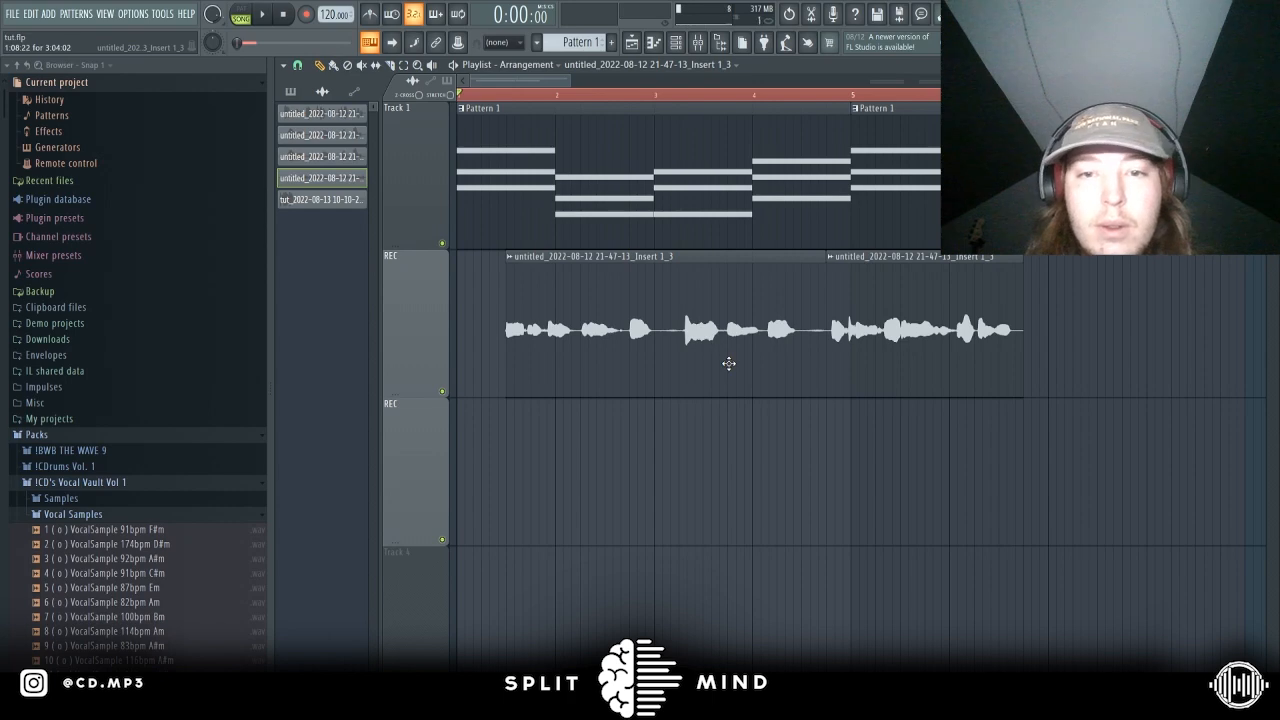
double_click(729, 363)
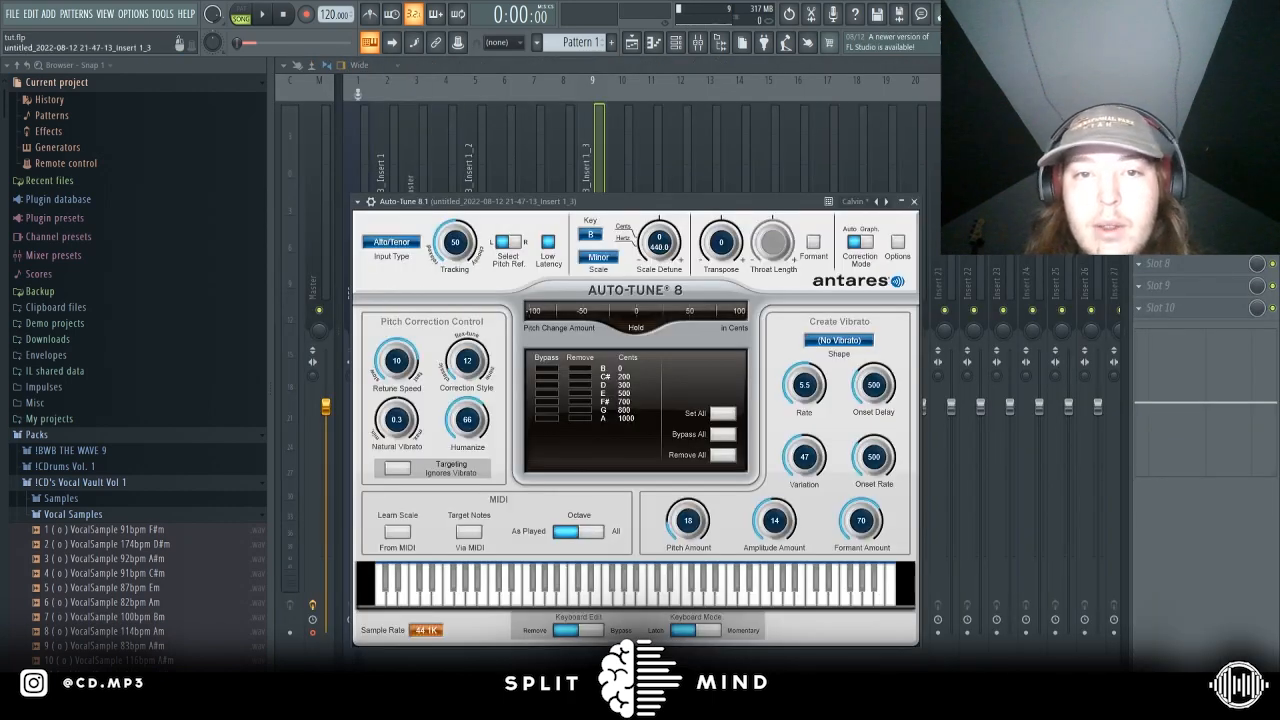
key("Escape")
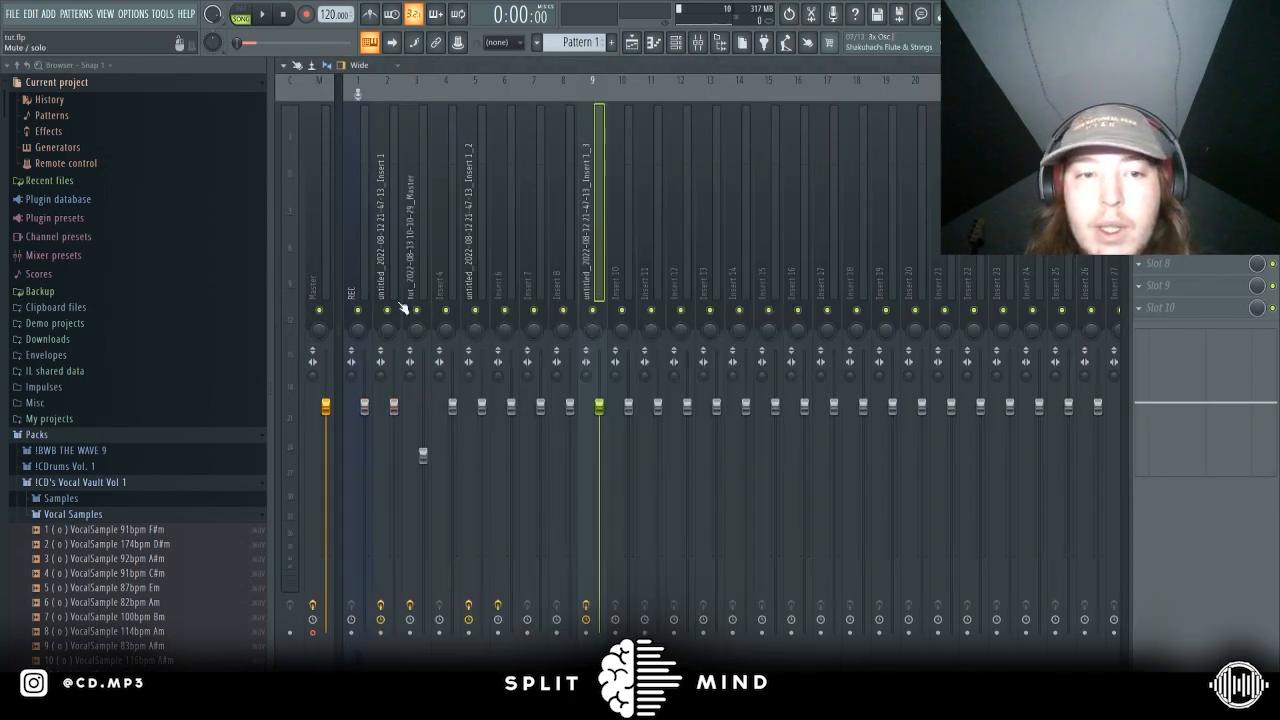
left_click(321, 244)
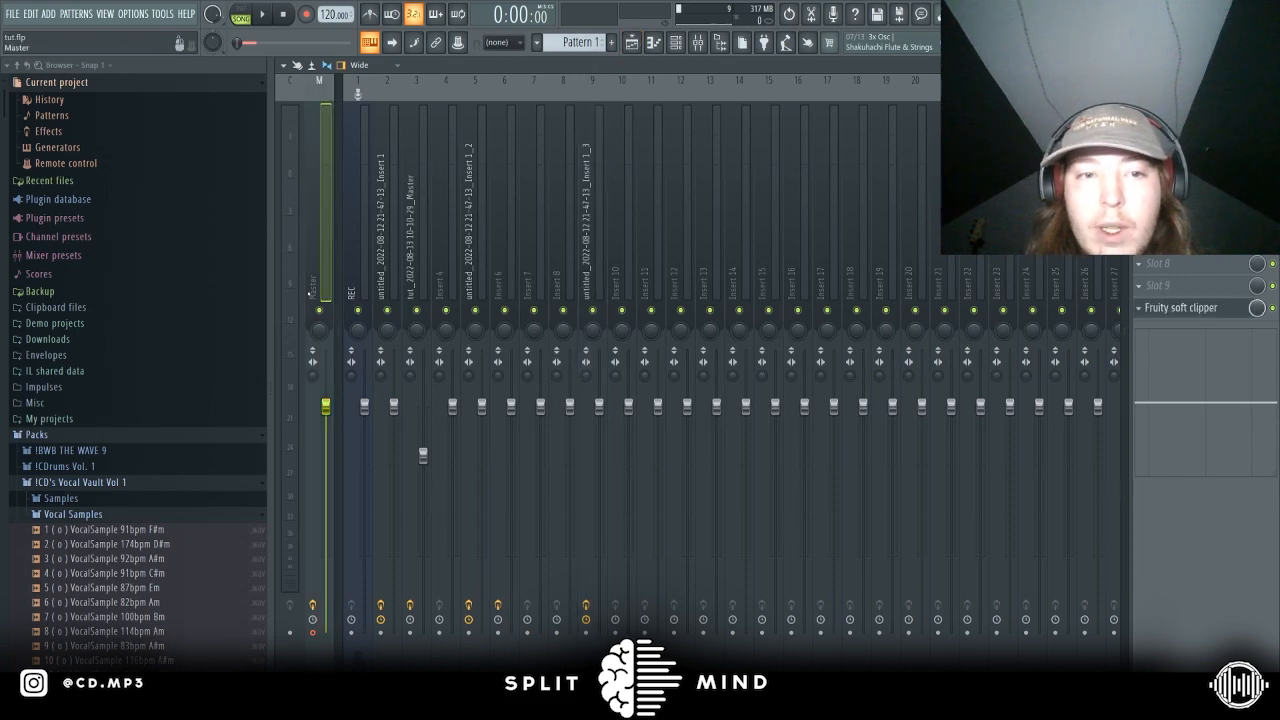
left_click(630, 45)
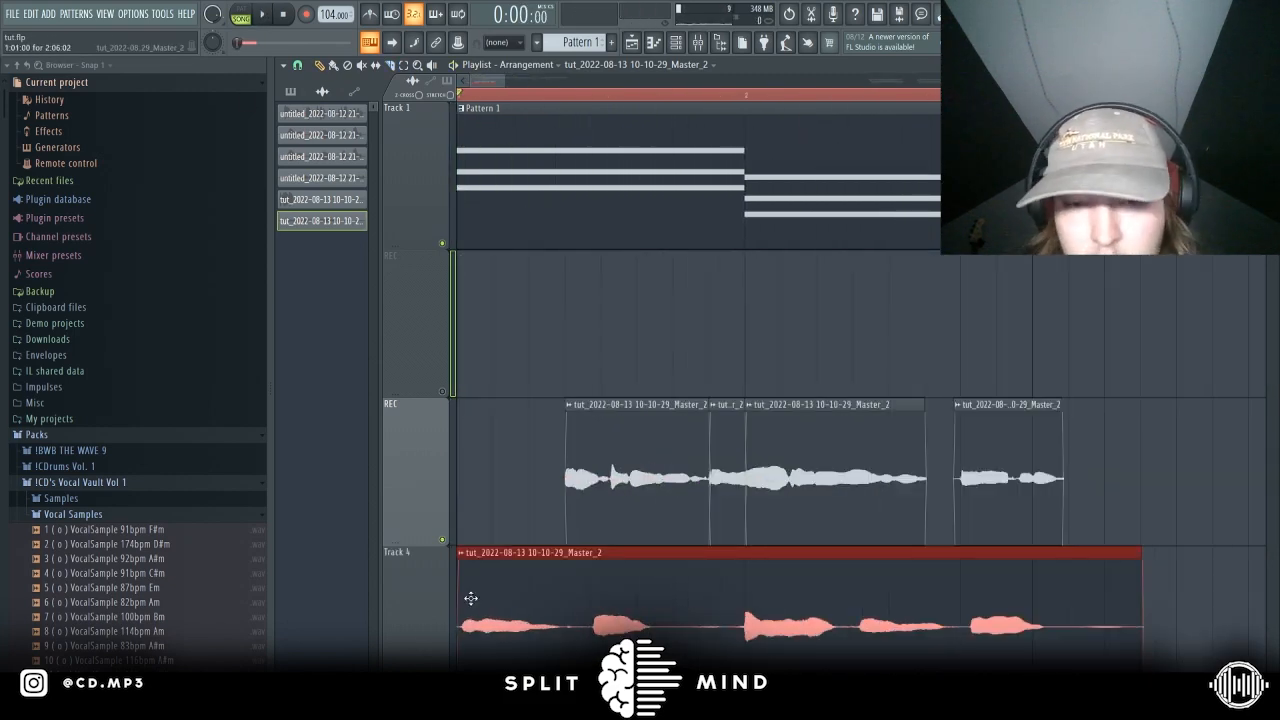
left_click_drag(1143, 632, 555, 634)
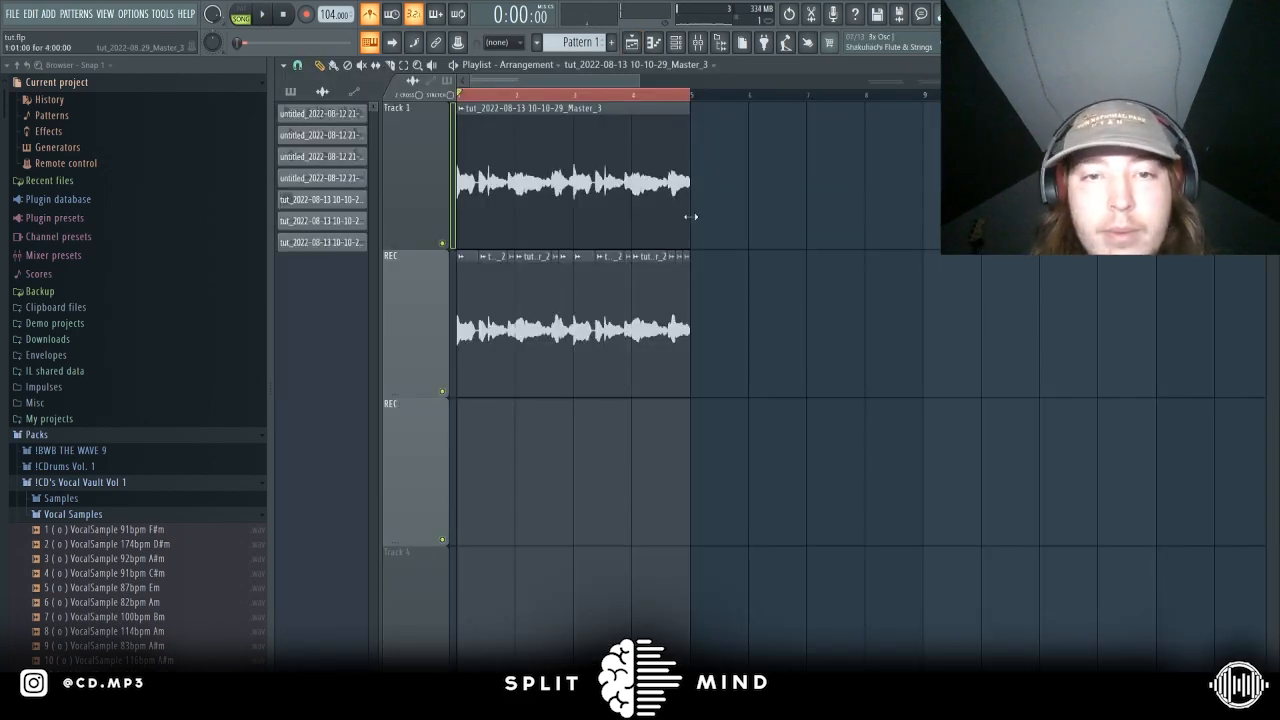
left_click_drag(722, 325, 377, 348)
key("Delete")
double_click(571, 190)
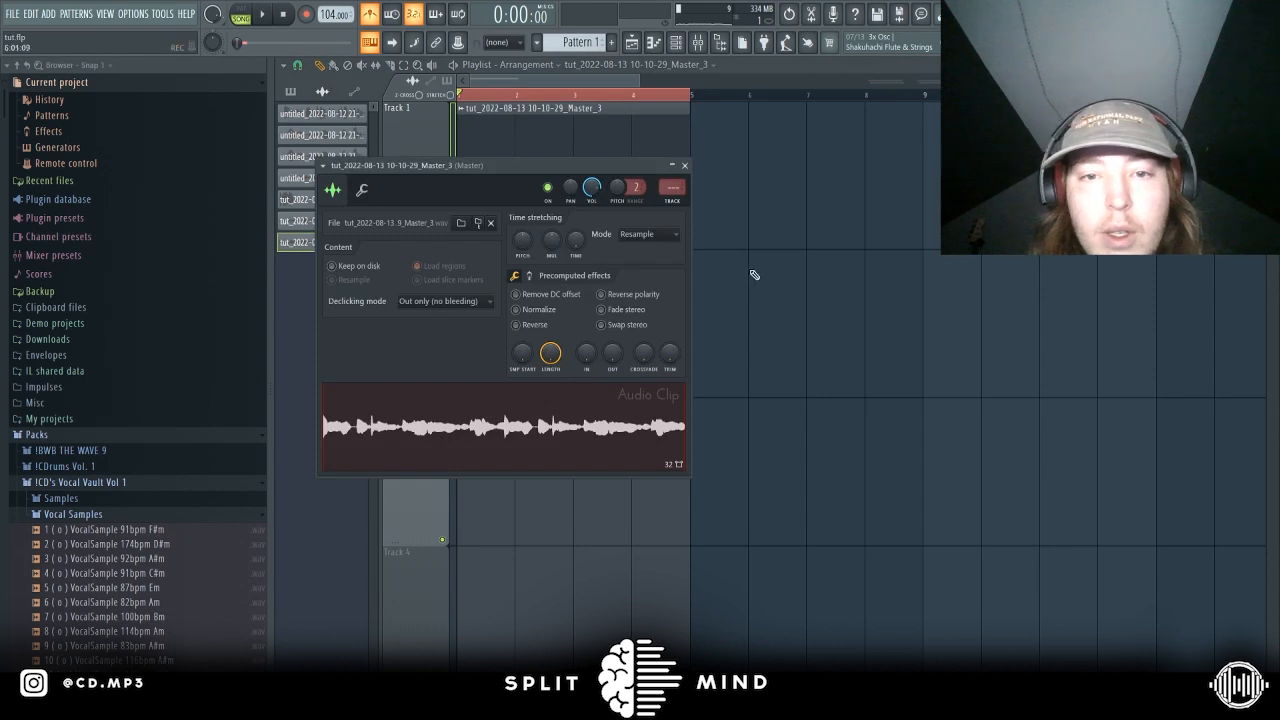
left_click(534, 327)
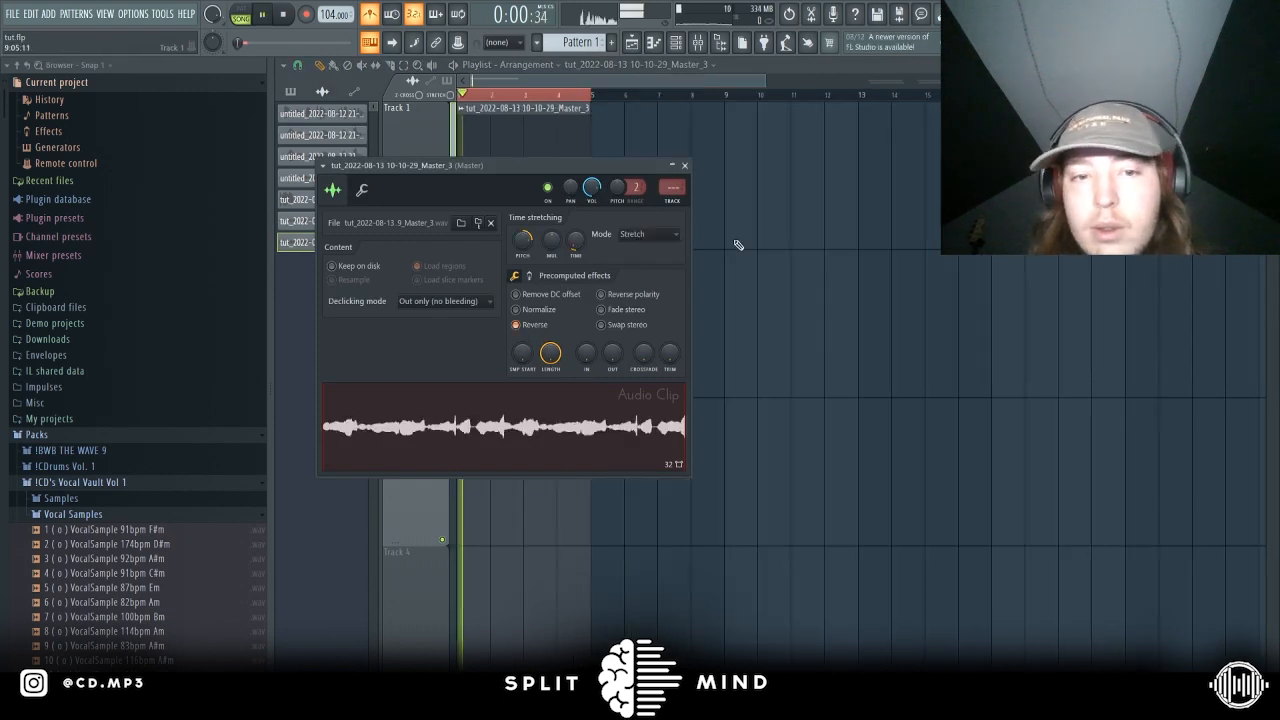
left_click(530, 276)
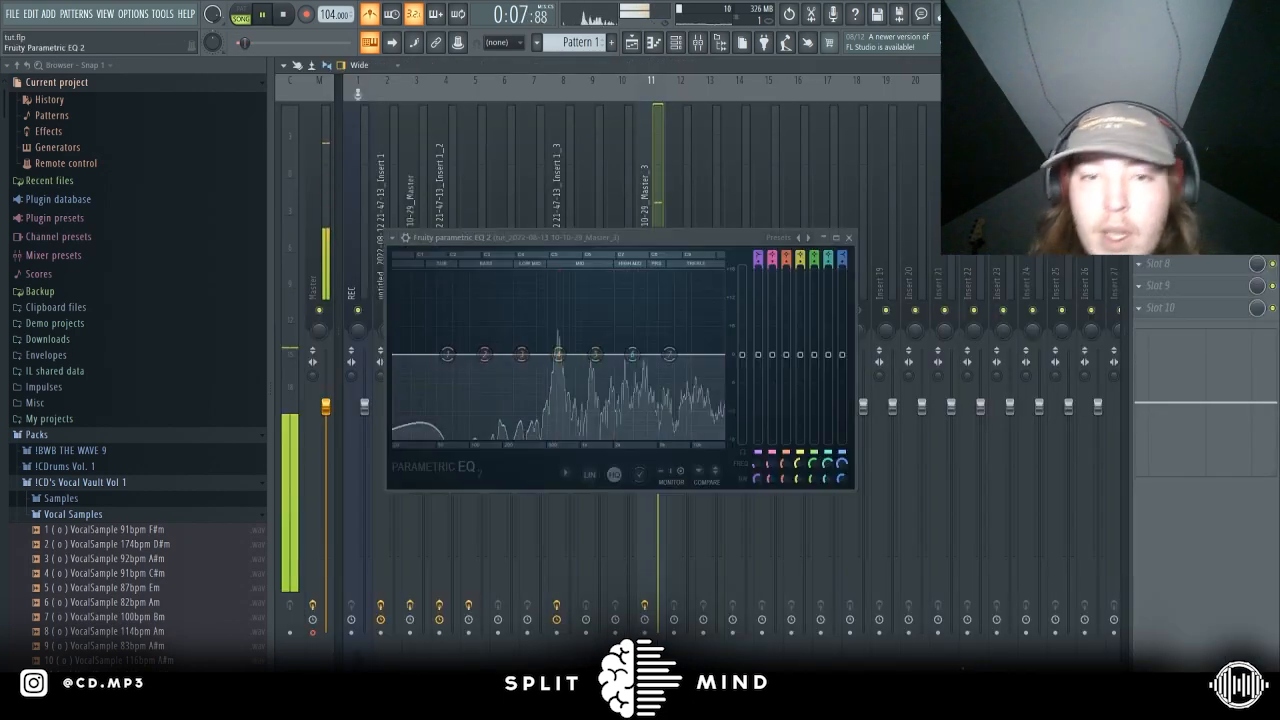
Stop playback, apply a cut preset in the Master_3 track's Fruity parametric EQ 2, and move its high-pass up and low-pass down
key("space")
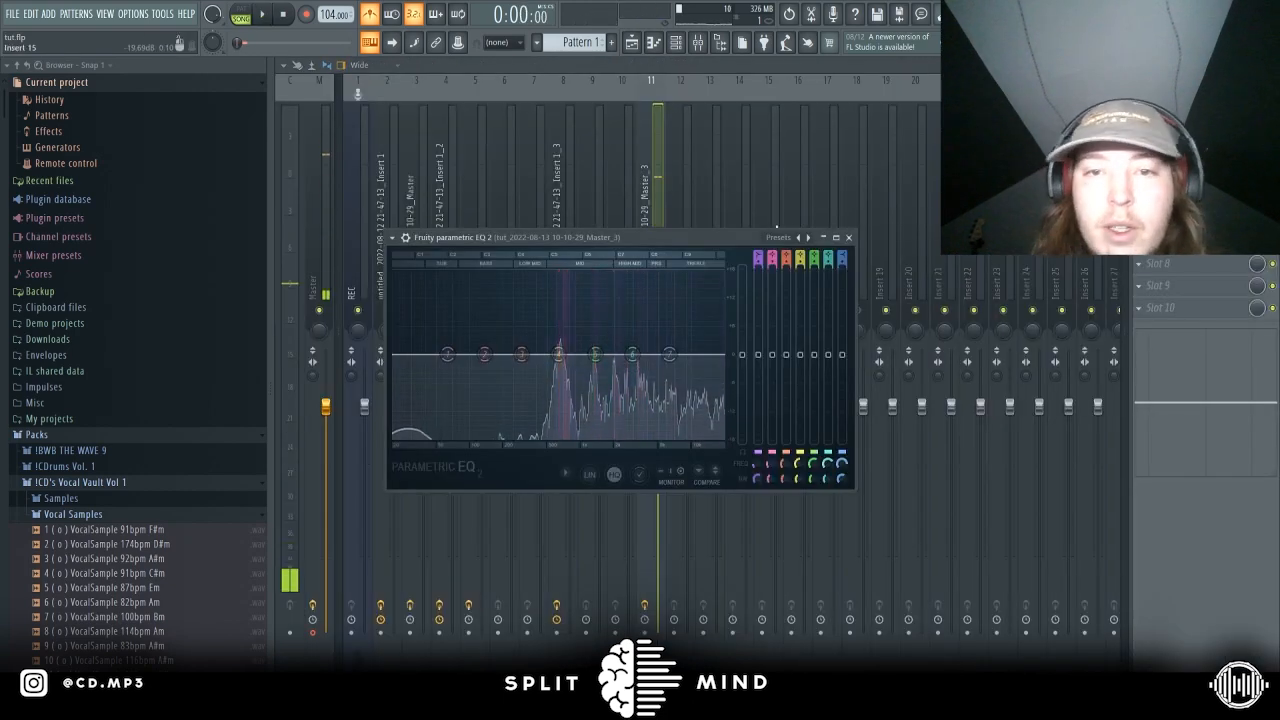
right_click(804, 240)
left_click(855, 412)
left_click_drag(425, 350, 455, 355)
left_click_drag(722, 355, 655, 355)
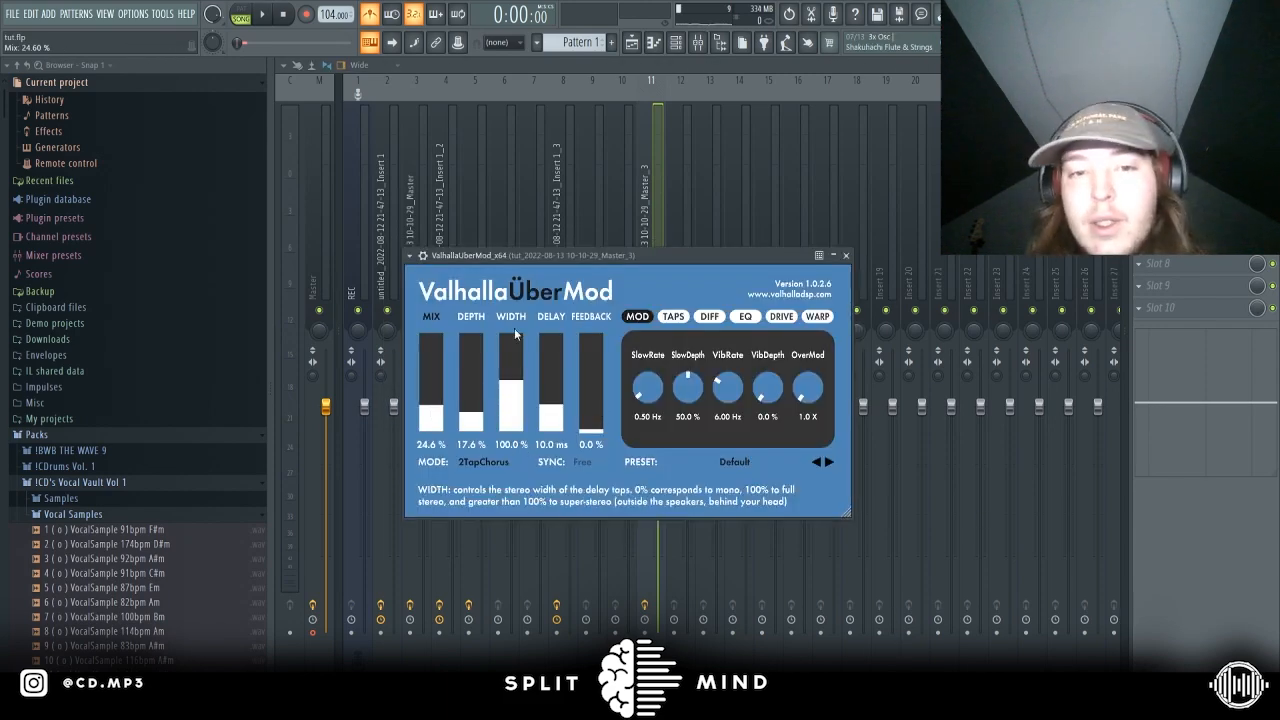
Load the WoozySyncedReverse preset in ValhallaÜberMod on the Master_3 track, set its mix to 28.9% and start playback
left_click_drag(528, 255, 851, 328)
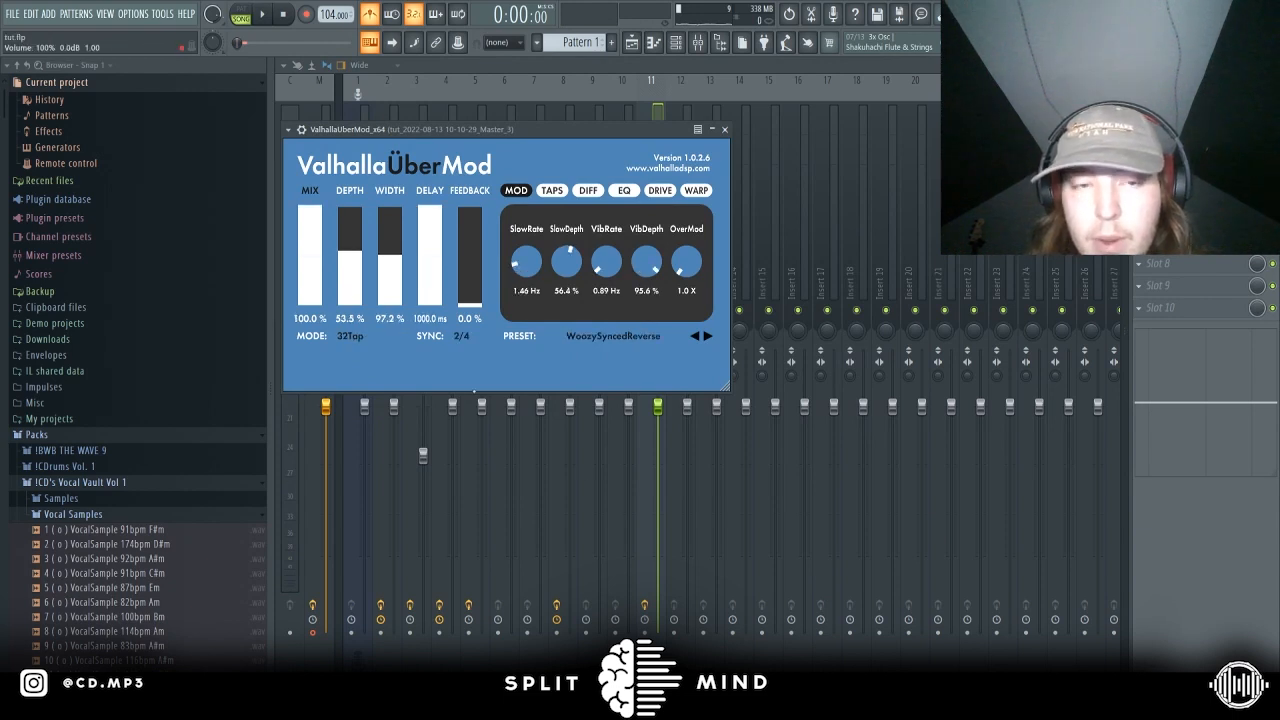
left_click_drag(310, 208, 310, 275)
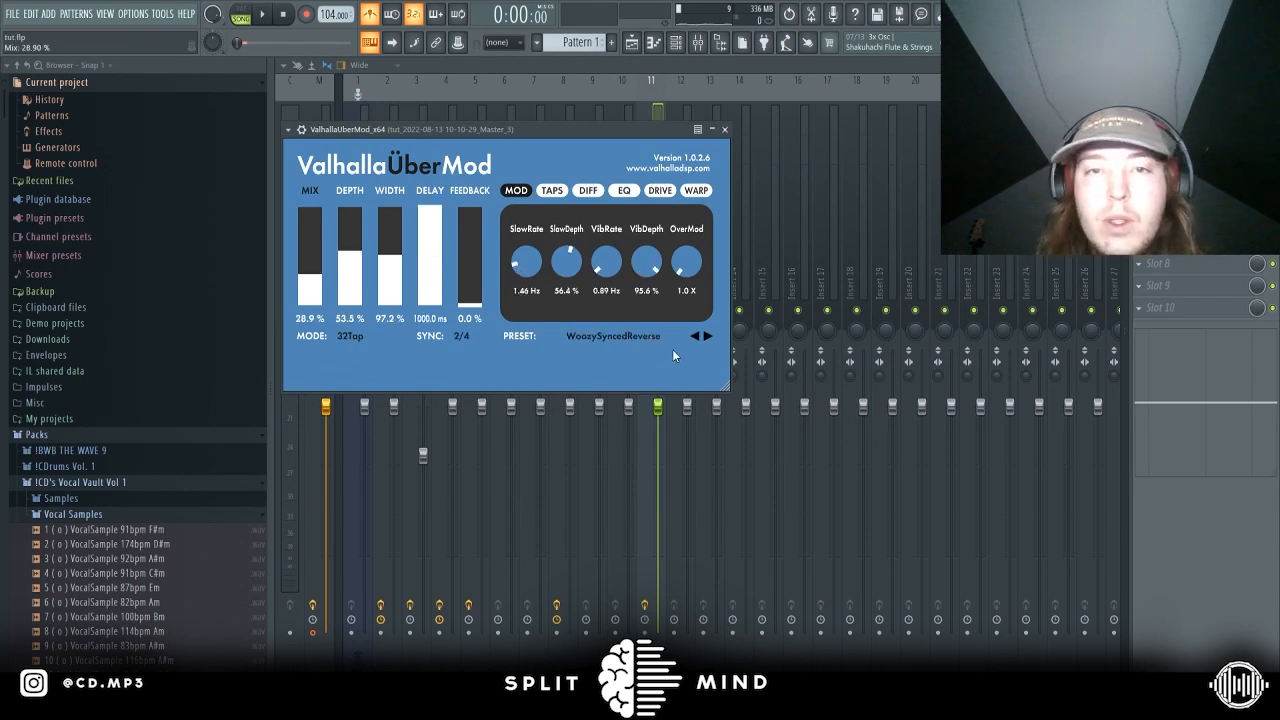
key("space")
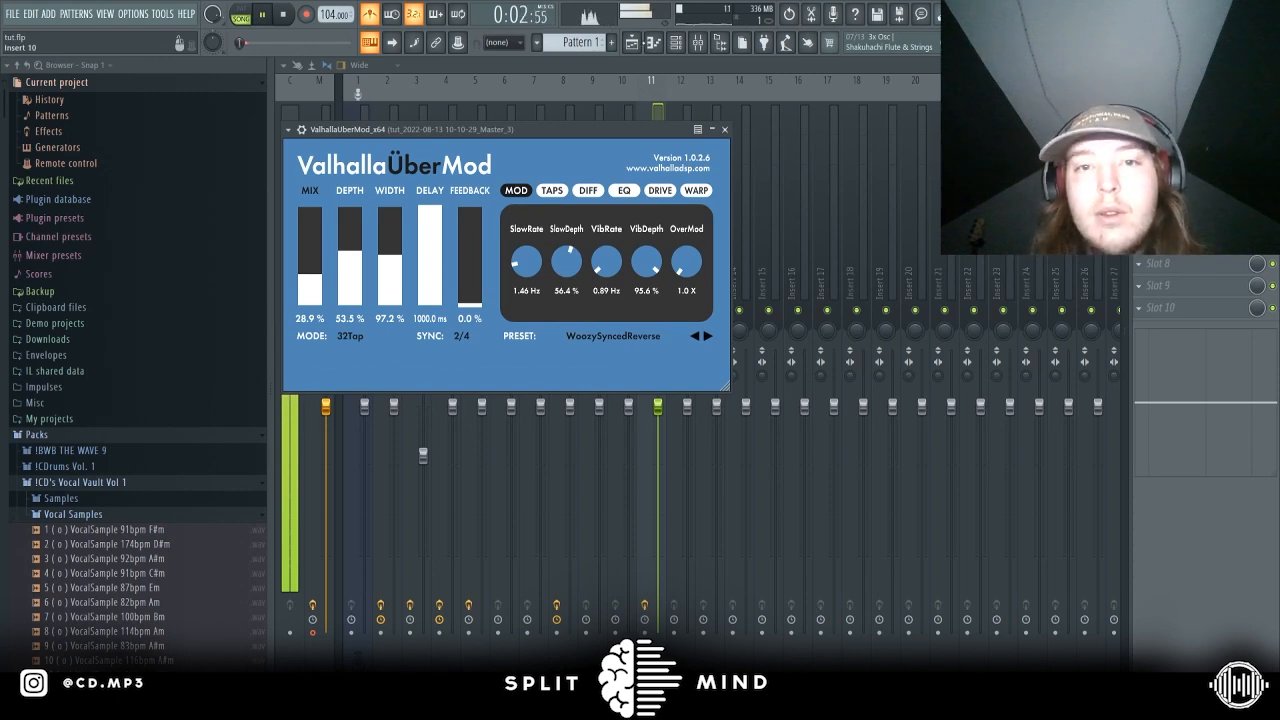
Select bars 1 to 8 in the playlist, turn off the metronome and resample the Master output to a new playlist clip
left_click(632, 42)
scroll(735, 380, "down", 2)
left_click_drag(657, 97, 458, 97)
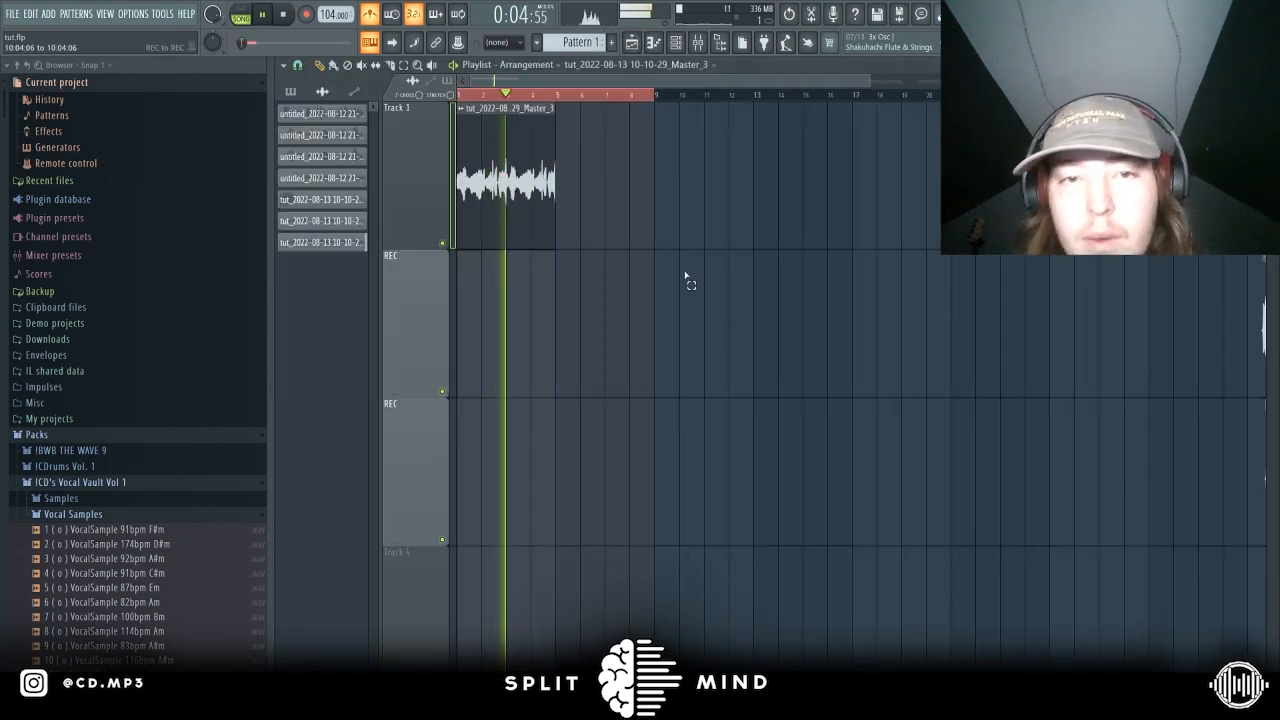
left_click(370, 14)
left_click(698, 42)
key("space")
left_click(309, 220)
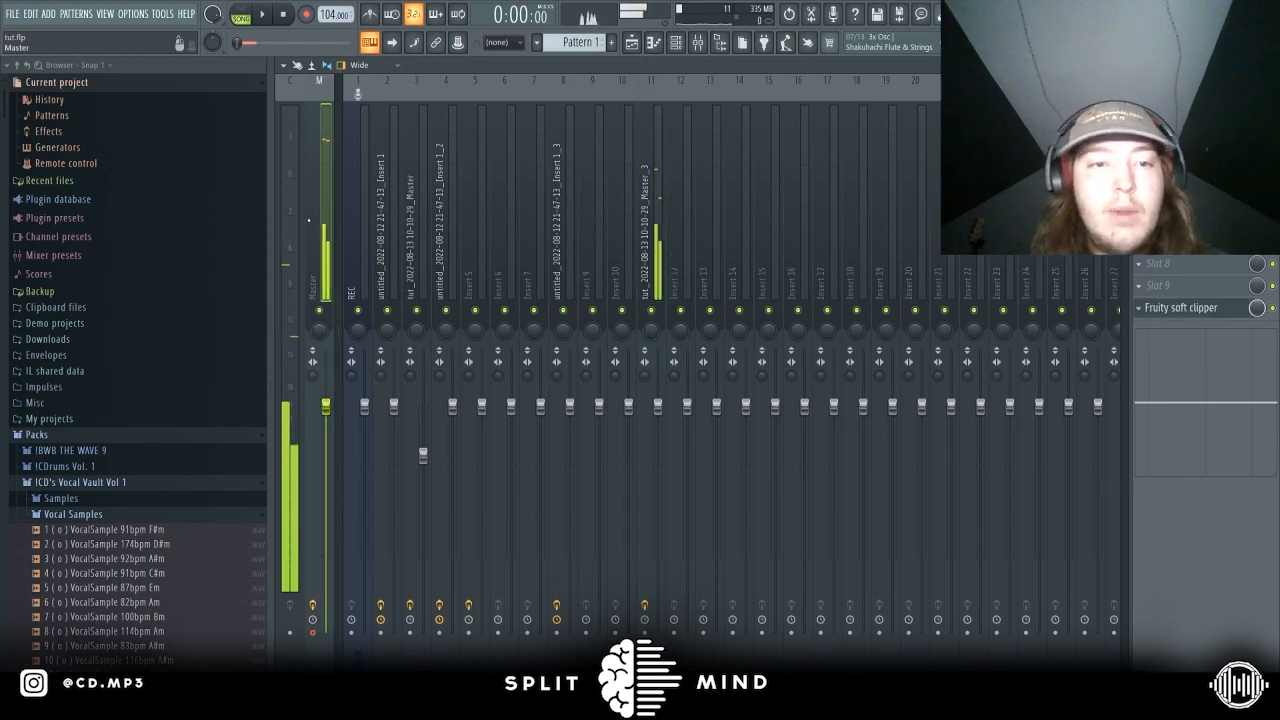
left_click(632, 42)
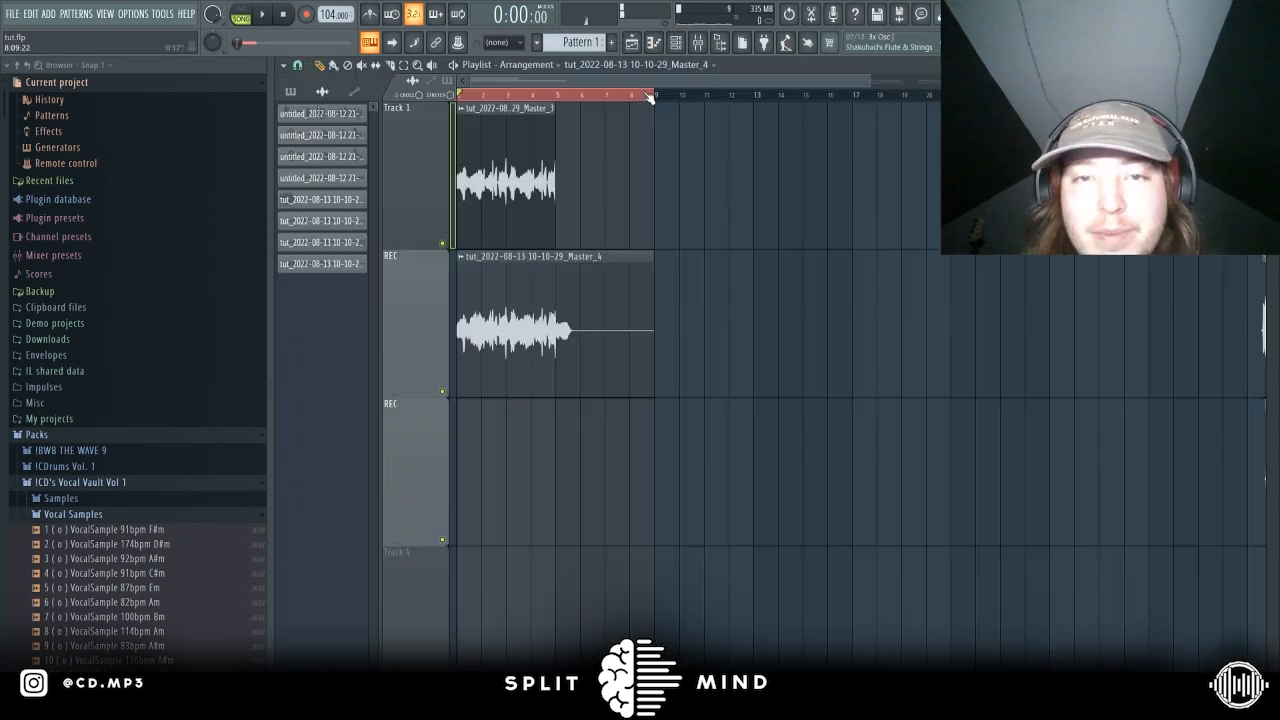
right_click(442, 391)
double_click(590, 325)
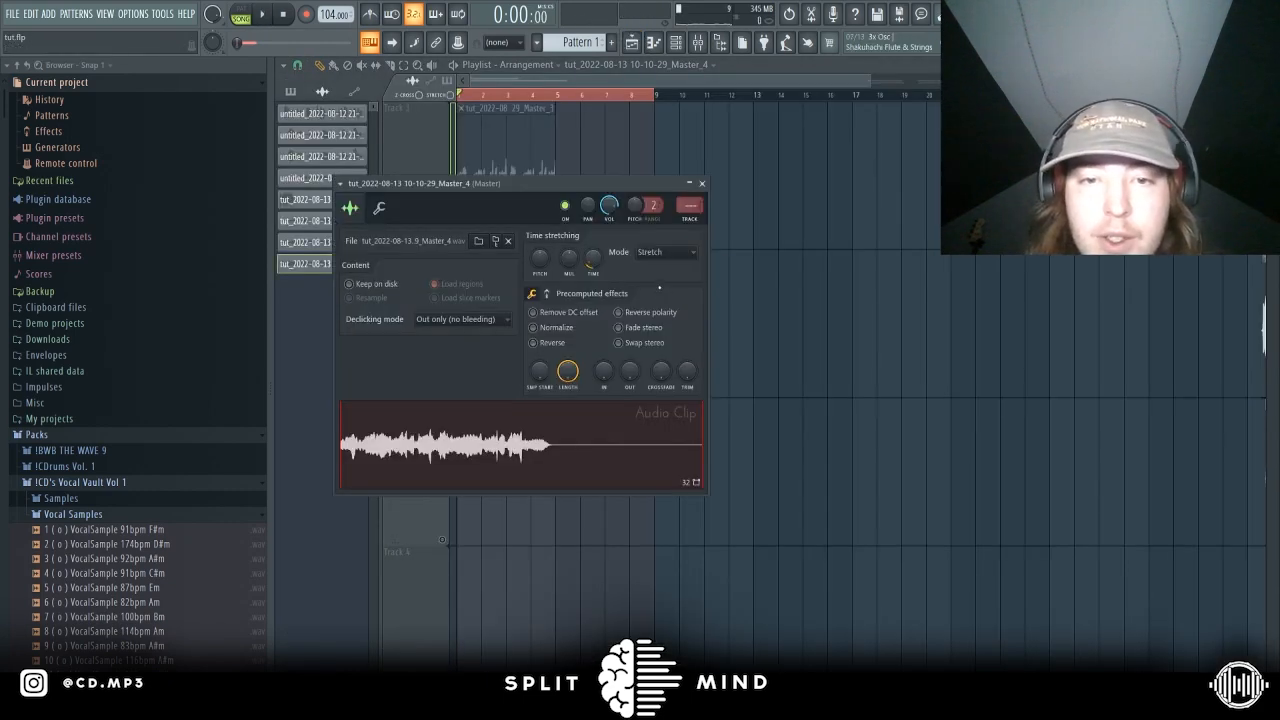
left_click(545, 345)
key("Escape")
key("space")
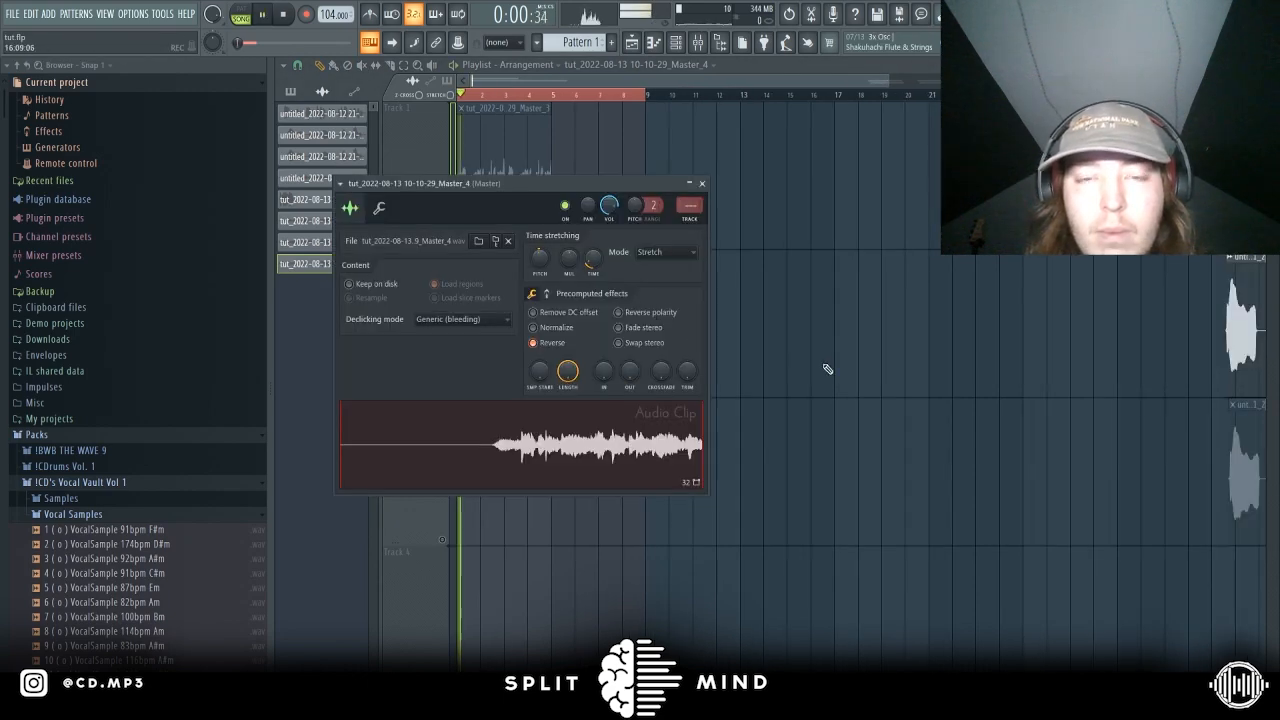
Trim the reversed Master_4 clip to its four audible bars, duplicate it to fill bars 1 to 8 and set the tempo to 109
key("Escape")
scroll(520, 411, "up", 3)
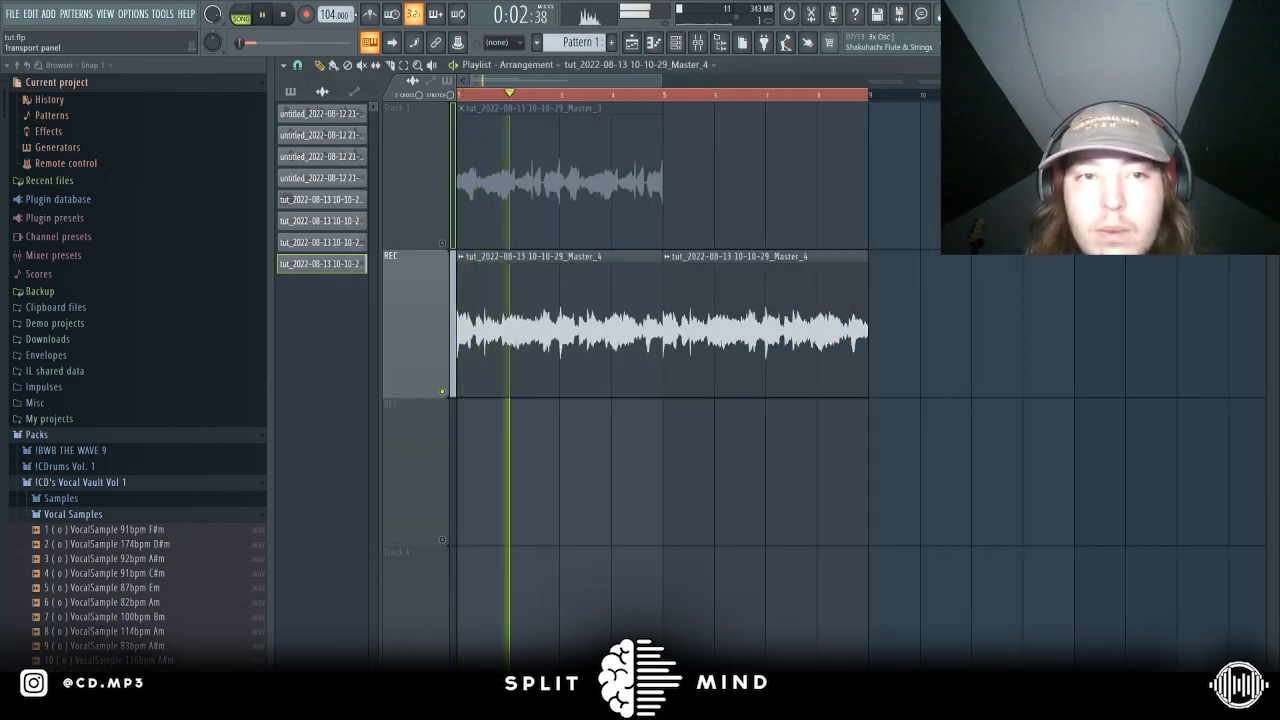
left_click_drag(322, 28, 332, 8)
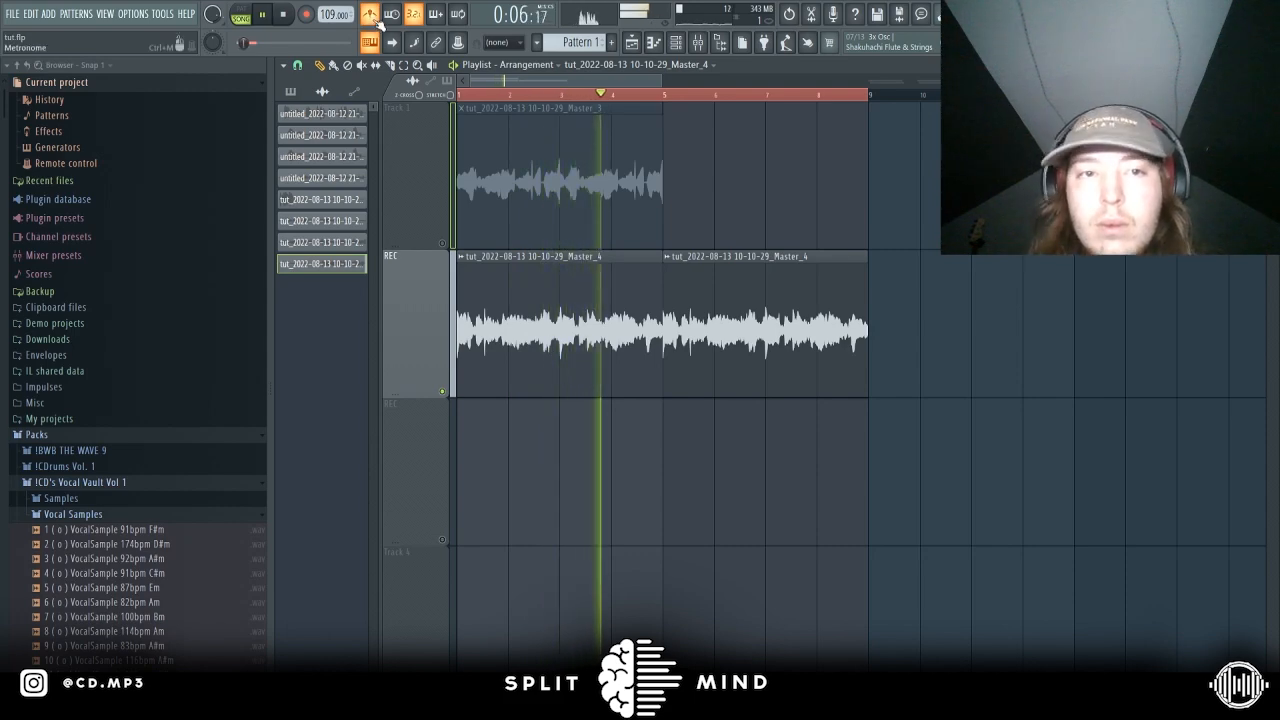
key("space")
scroll(690, 397, "down", 2)
scroll(577, 558, "down", 2)
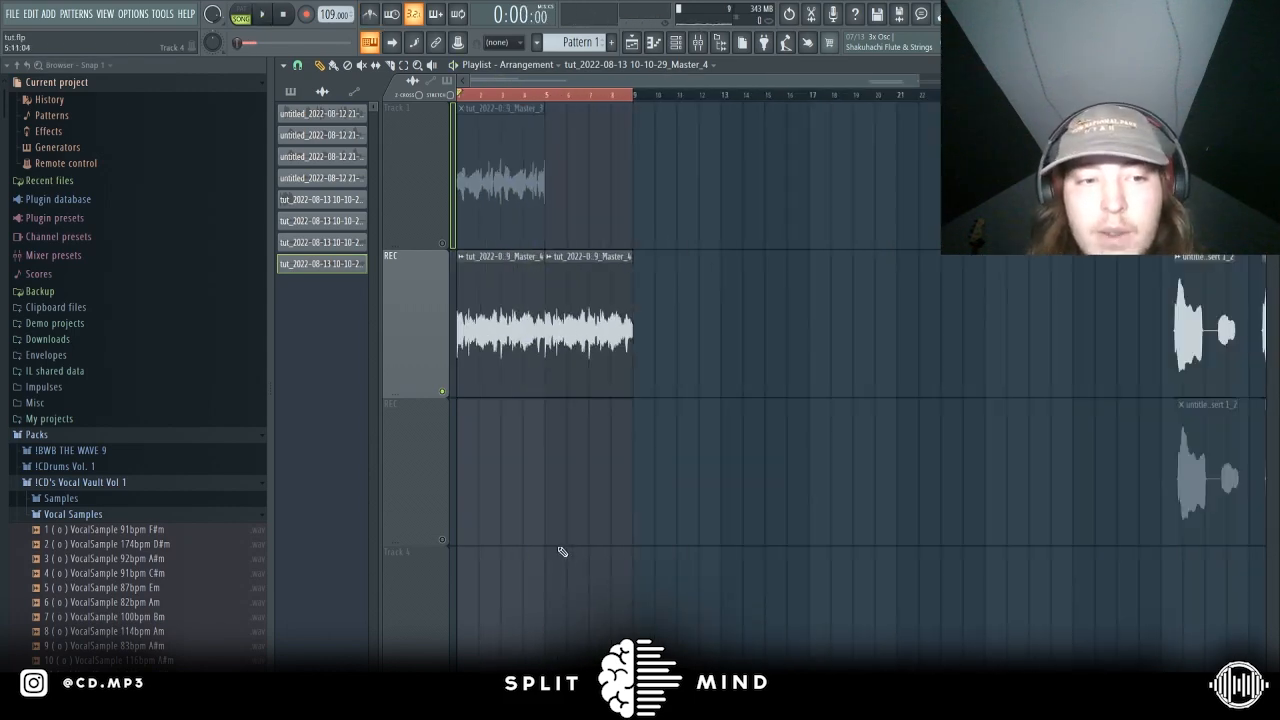
scroll(502, 530, "up", 2)
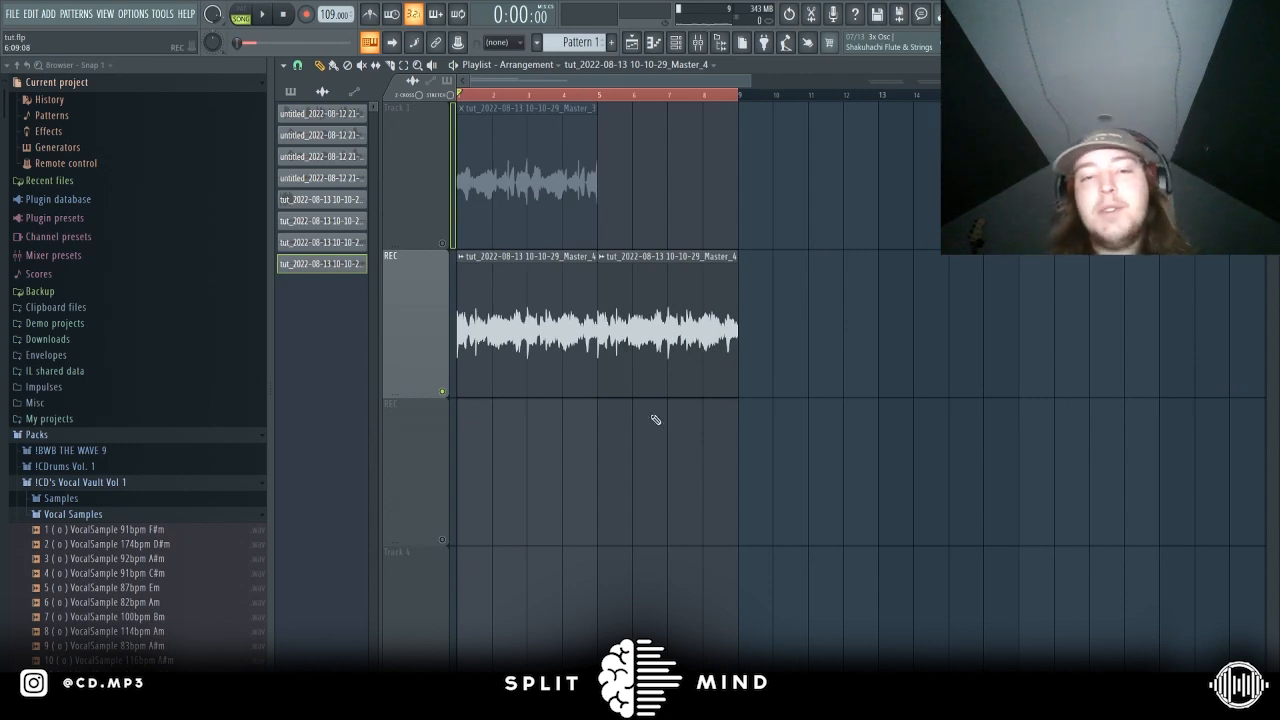
double_click(695, 307)
left_click(698, 183)
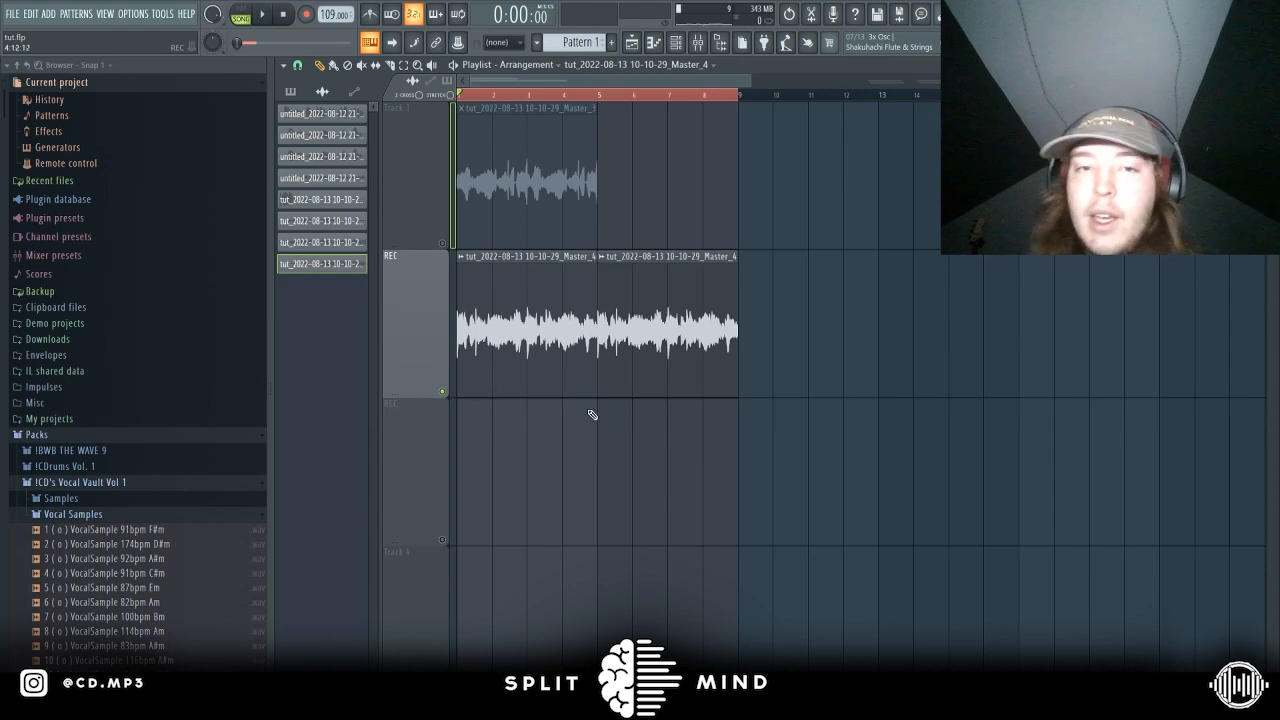